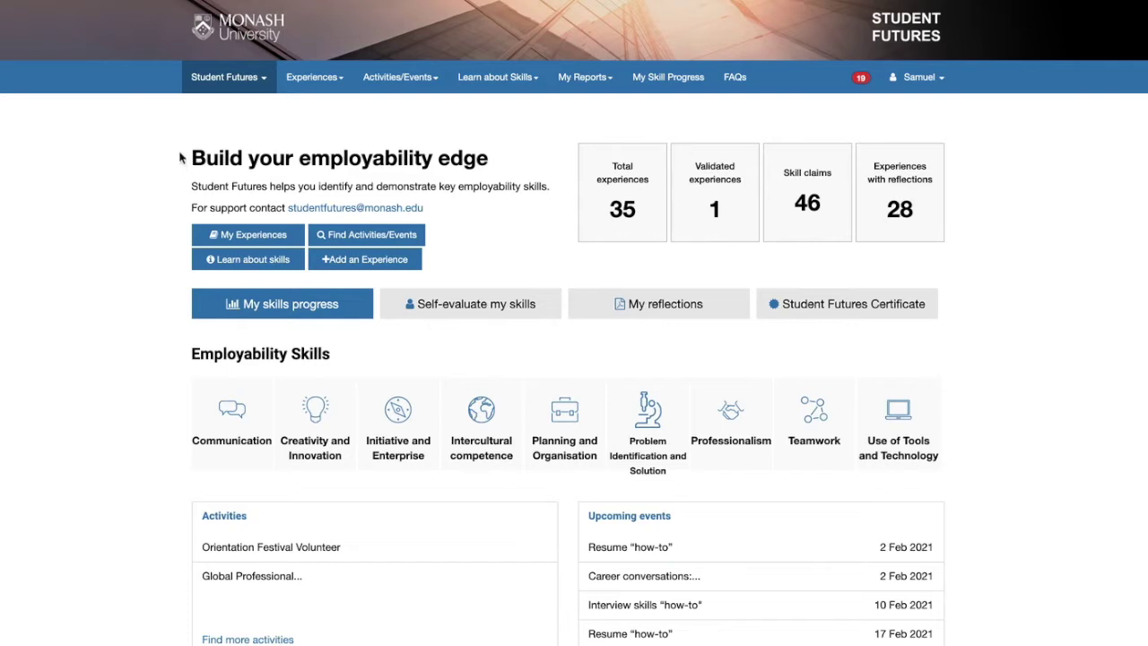
# Visit the Communication skill page, then return to the Student Futures dashboard
pyautogui.click(237, 82)
pyautogui.click(517, 85)
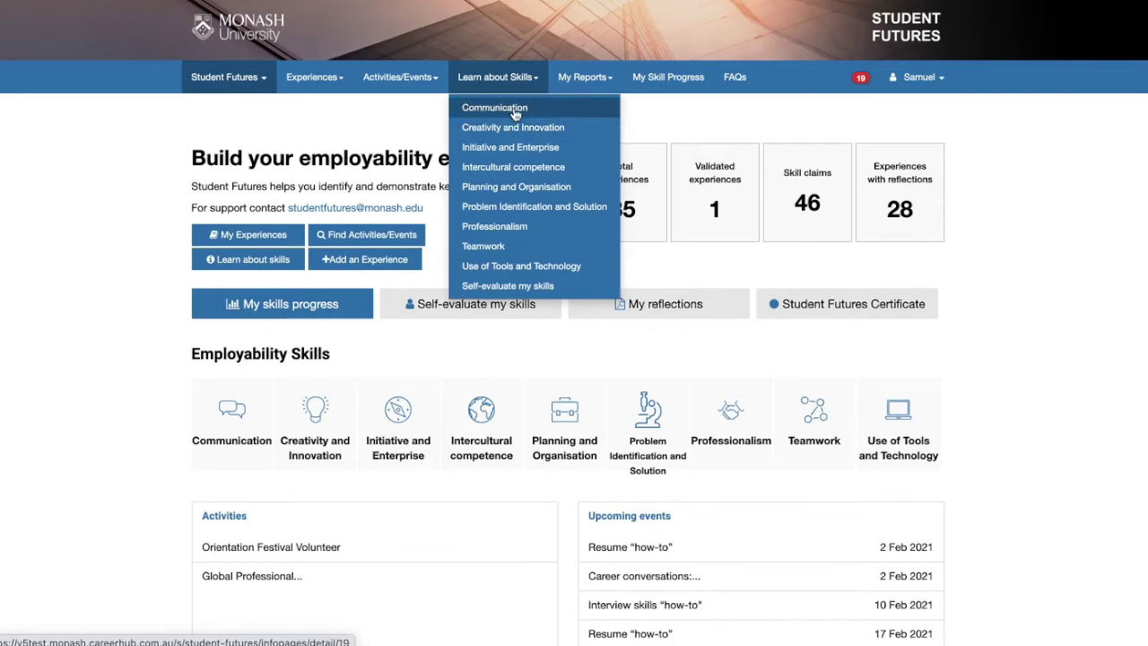
pyautogui.click(516, 110)
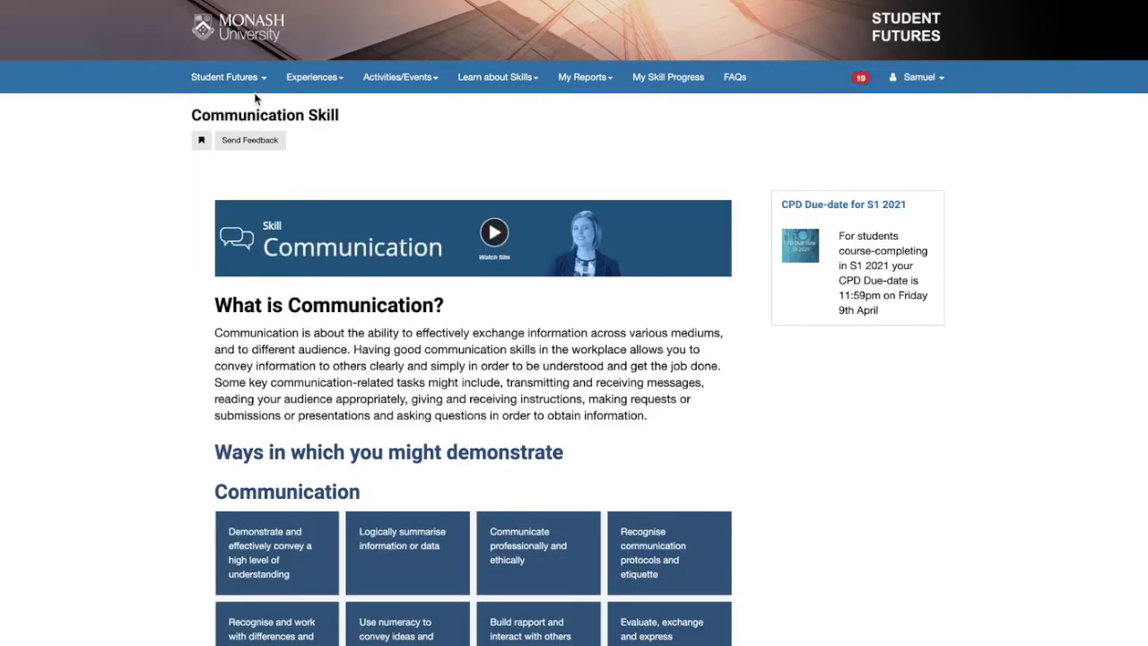
pyautogui.click(224, 79)
pyautogui.click(253, 153)
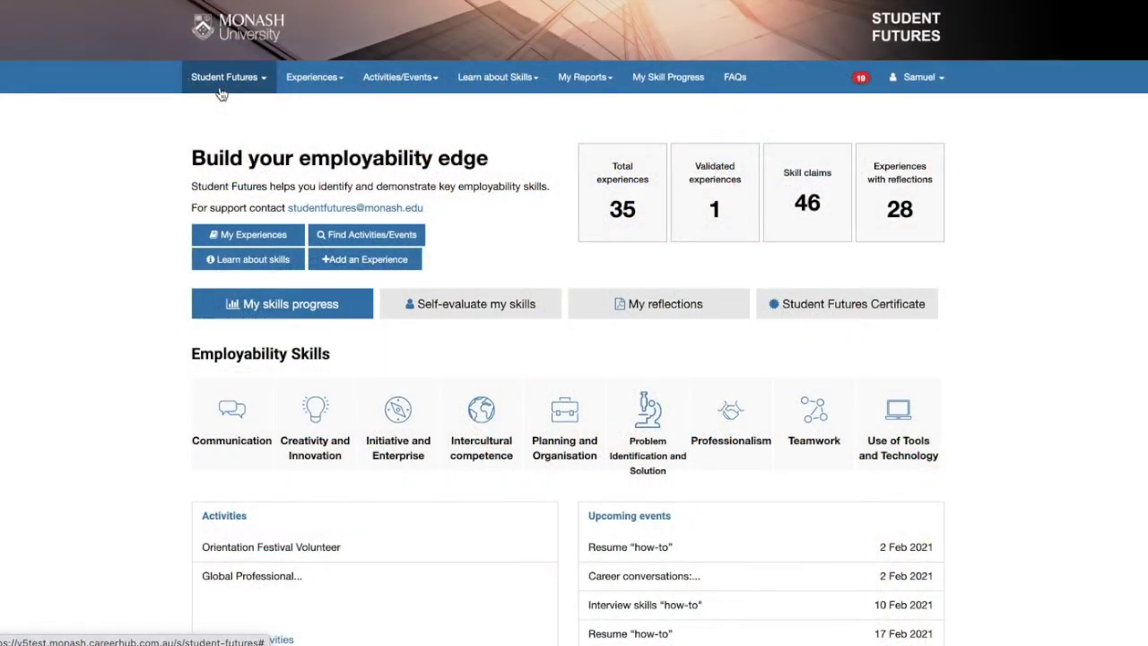
# Find recommended activities and events for developing the Communication skill
pyautogui.click(388, 238)
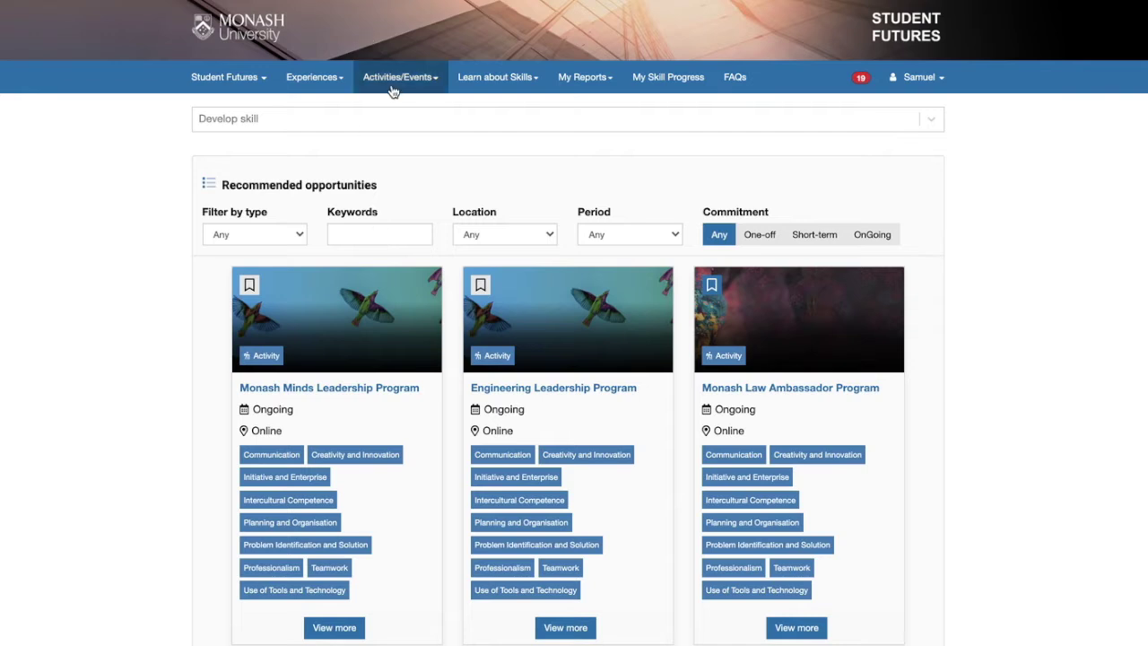
pyautogui.click(365, 123)
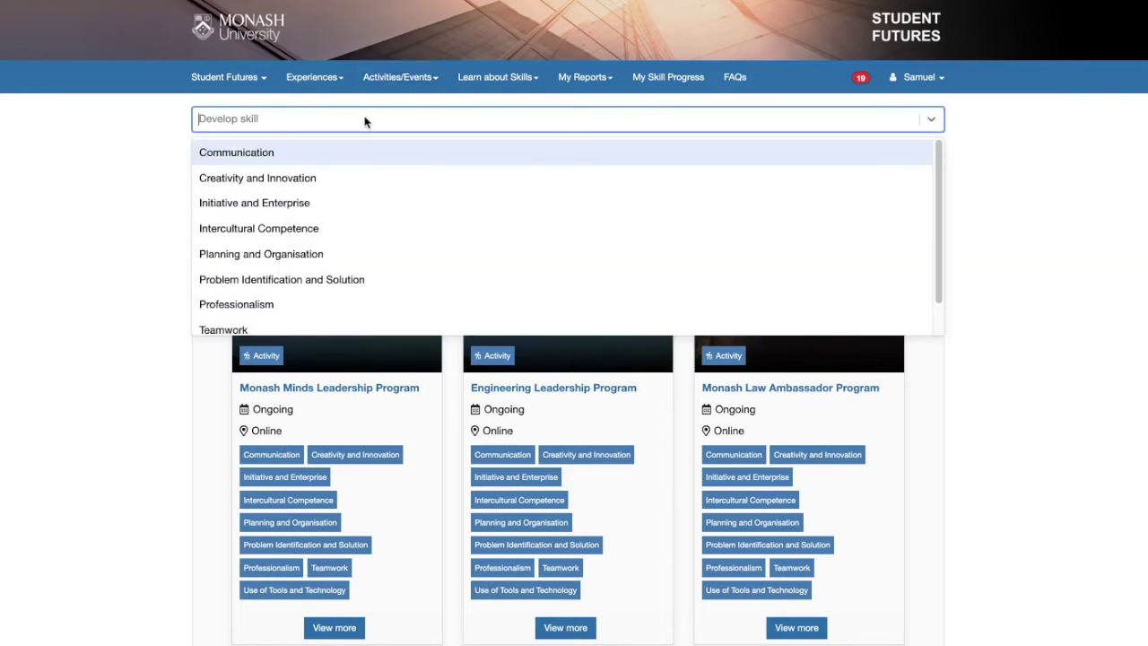
pyautogui.click(239, 156)
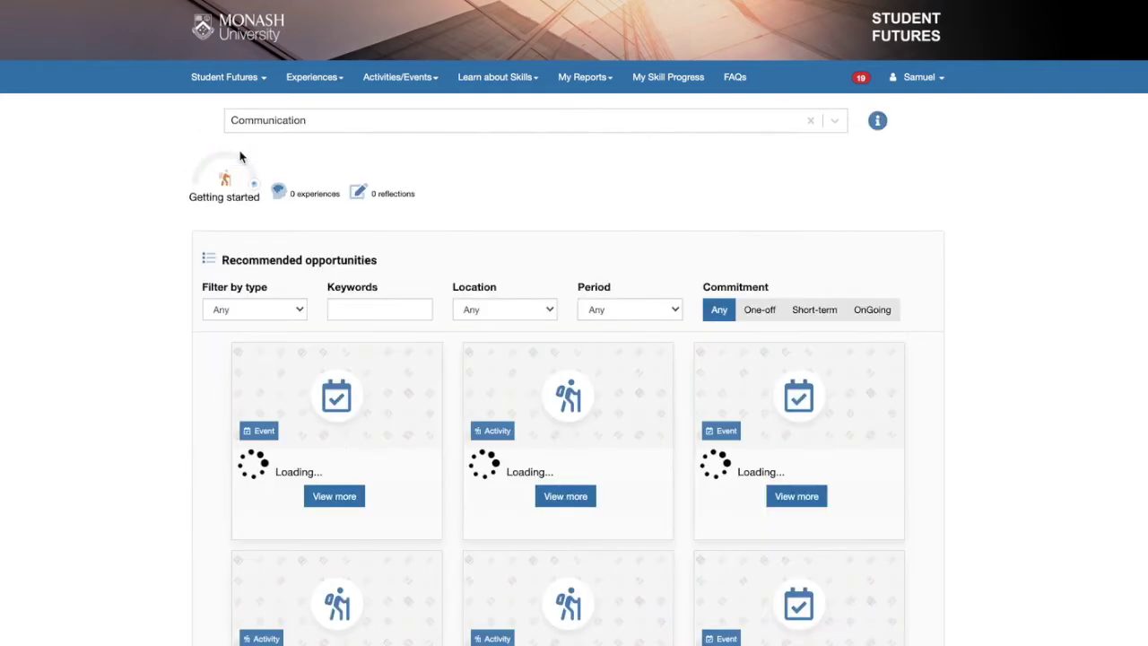
pyautogui.scroll(-1, 529, 475)
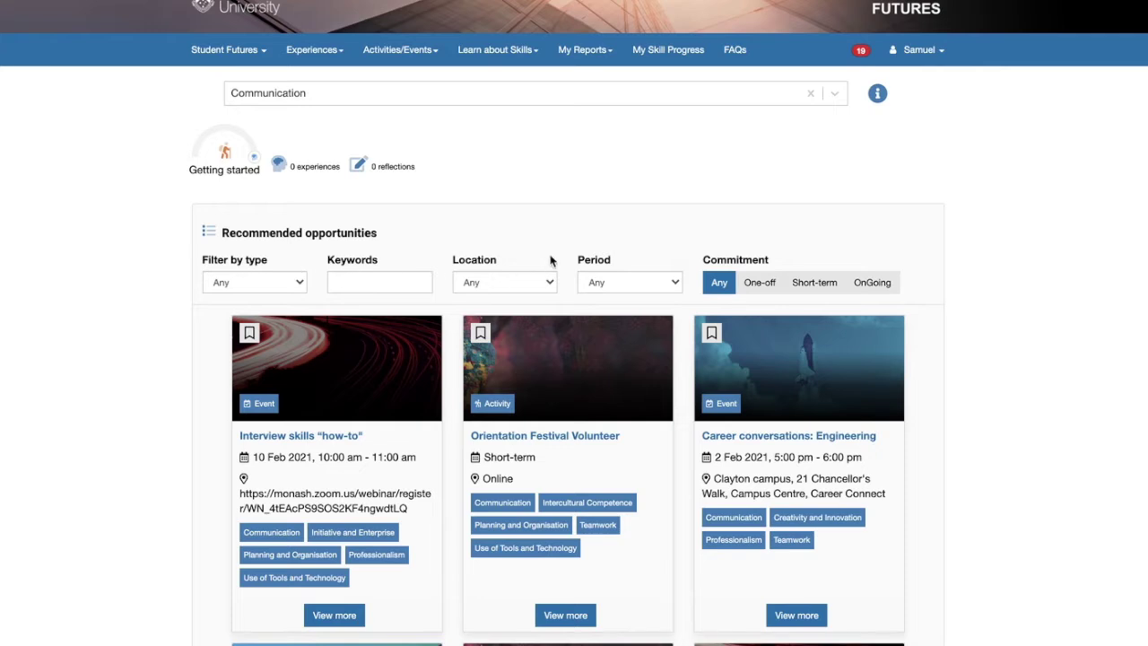
# Keep the opportunity type at Any and filter by the Global Professional Communication keyword
pyautogui.click(271, 283)
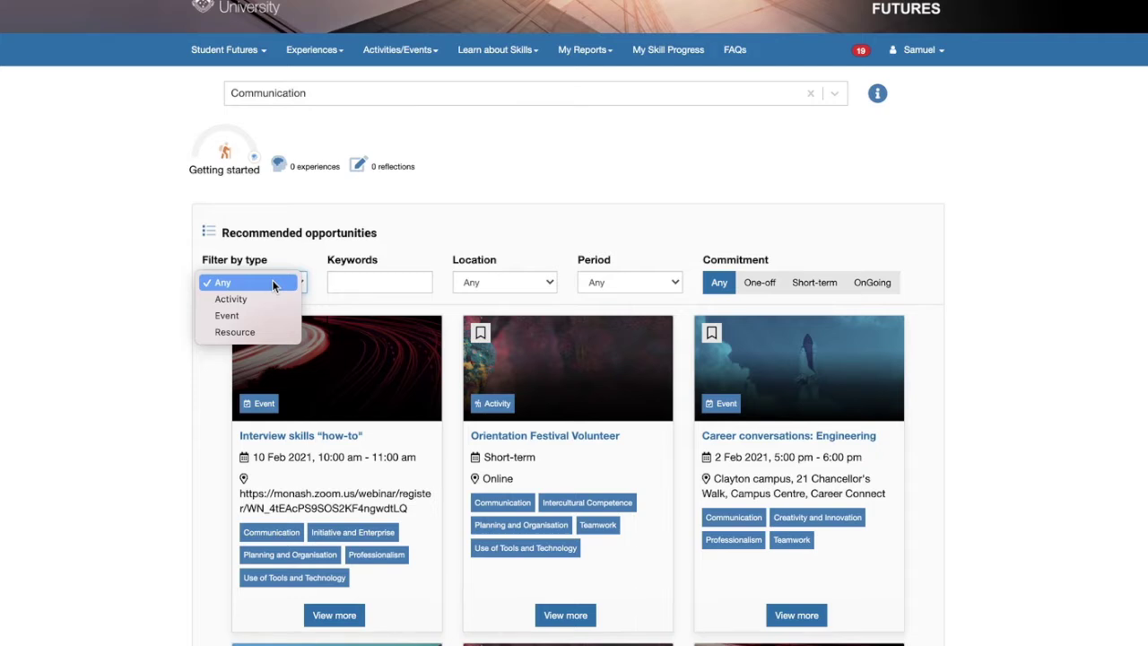
pyautogui.click(512, 215)
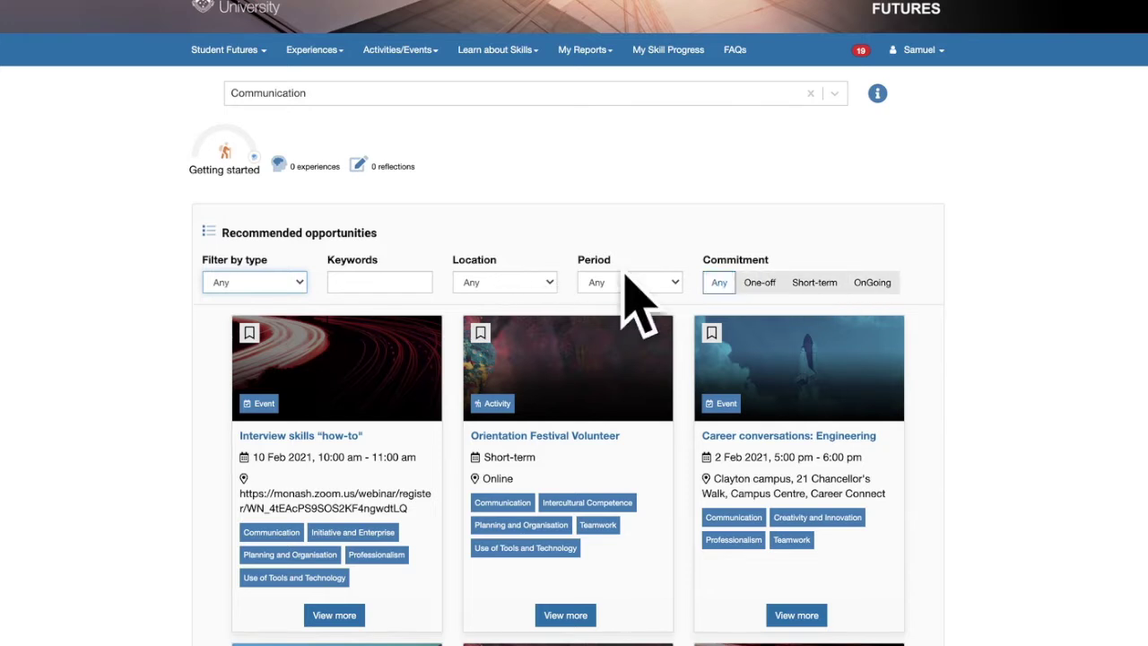
pyautogui.click(359, 280)
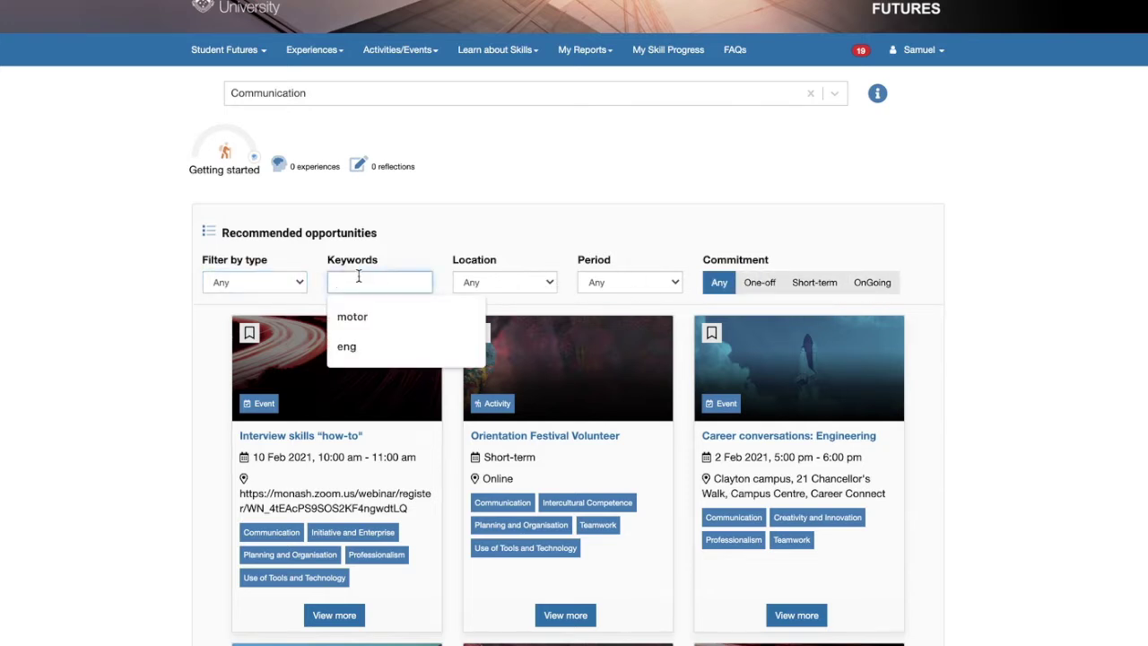
pyautogui.hotkey('ctrl', 'v')
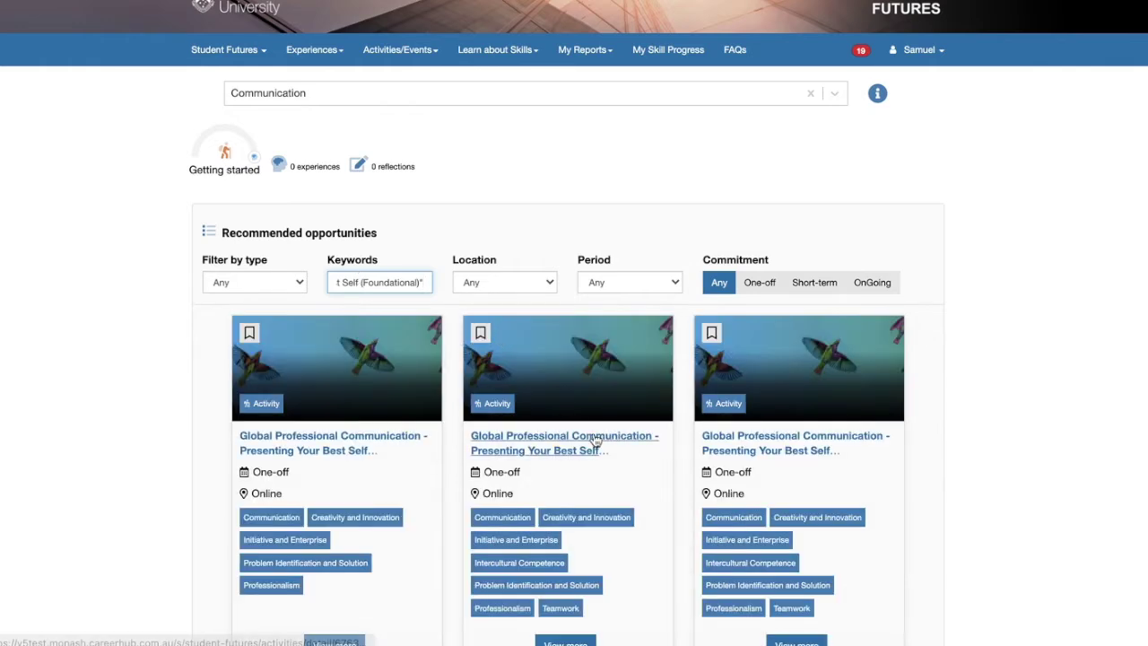
pyautogui.scroll(-1, 589, 437)
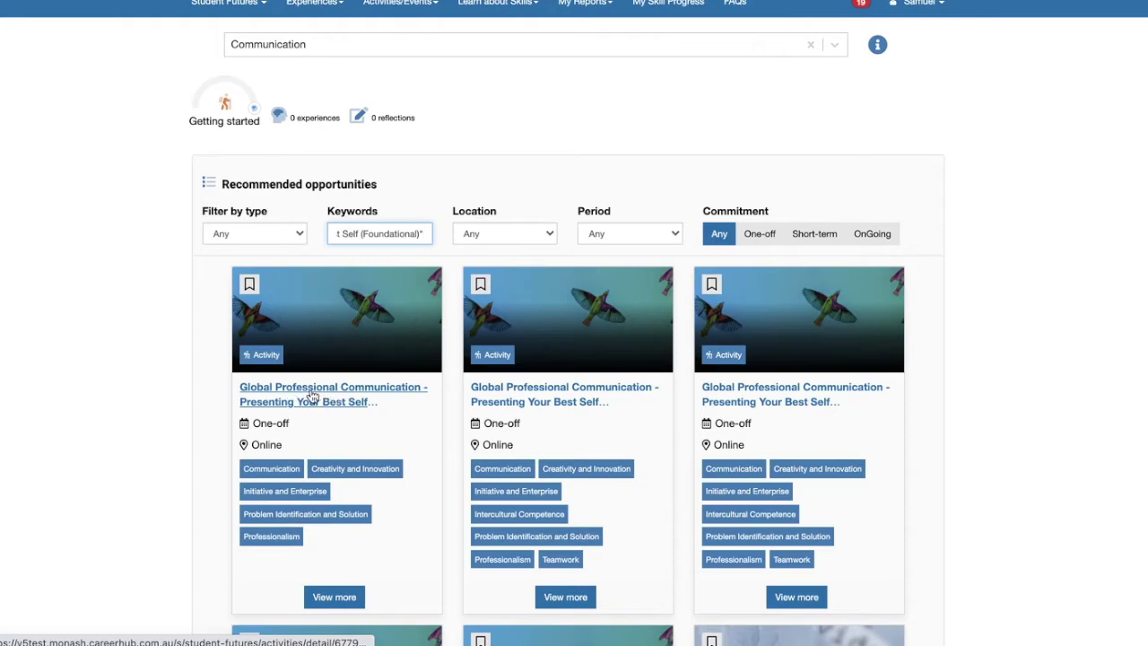
# Bookmark the first Global Professional Communication activity to saved items, then start adding an experience
pyautogui.click(314, 396)
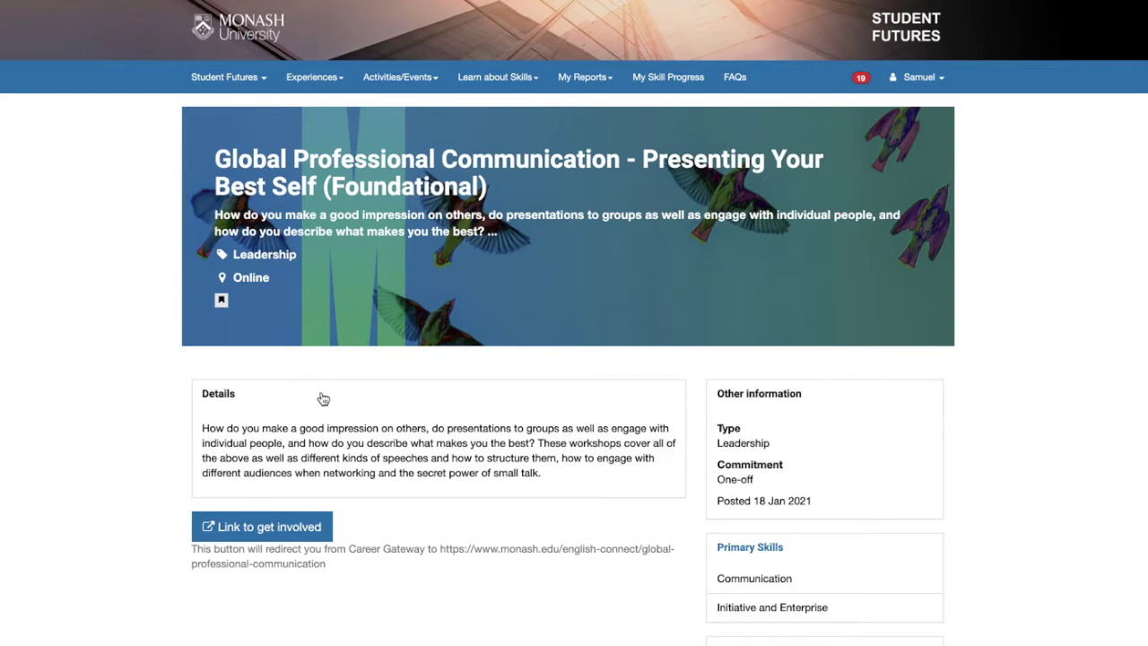
pyautogui.click(222, 302)
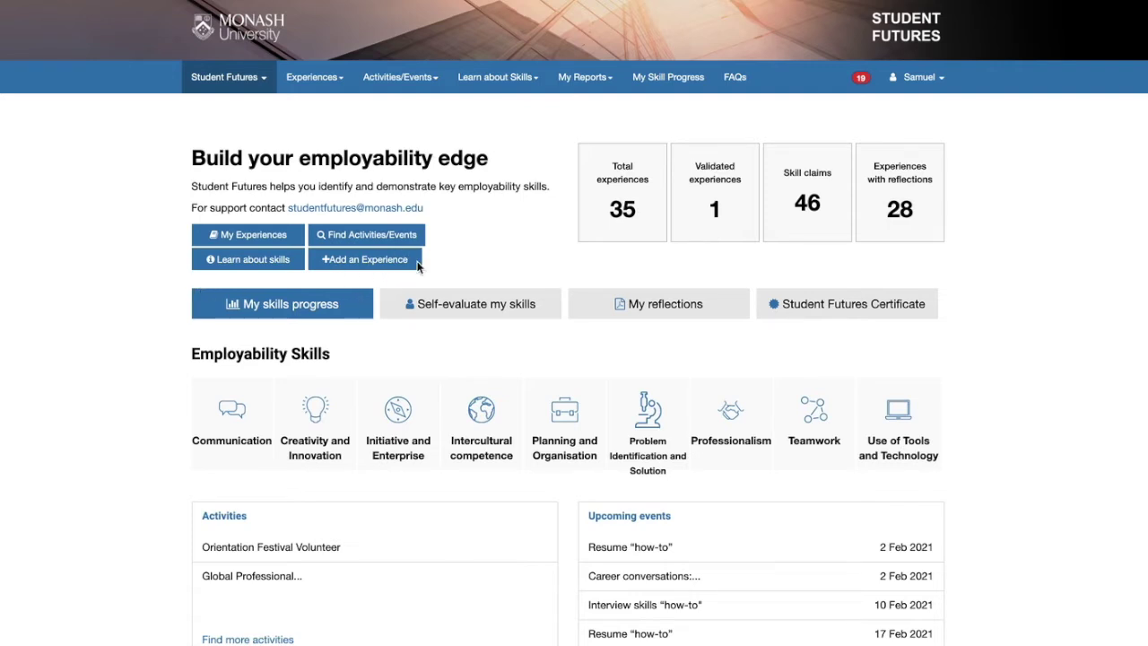
pyautogui.click(363, 261)
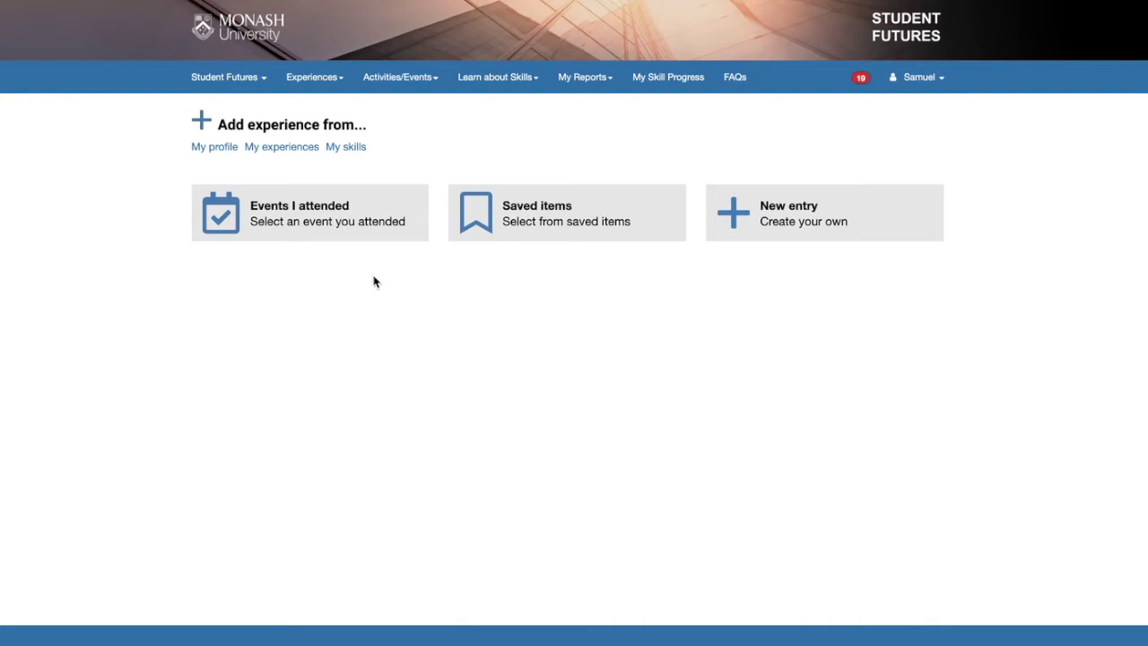
# From Events I attended, add 'Be your own boss. Entrepreneurial skills for students' and review its prefilled form
pyautogui.click(293, 218)
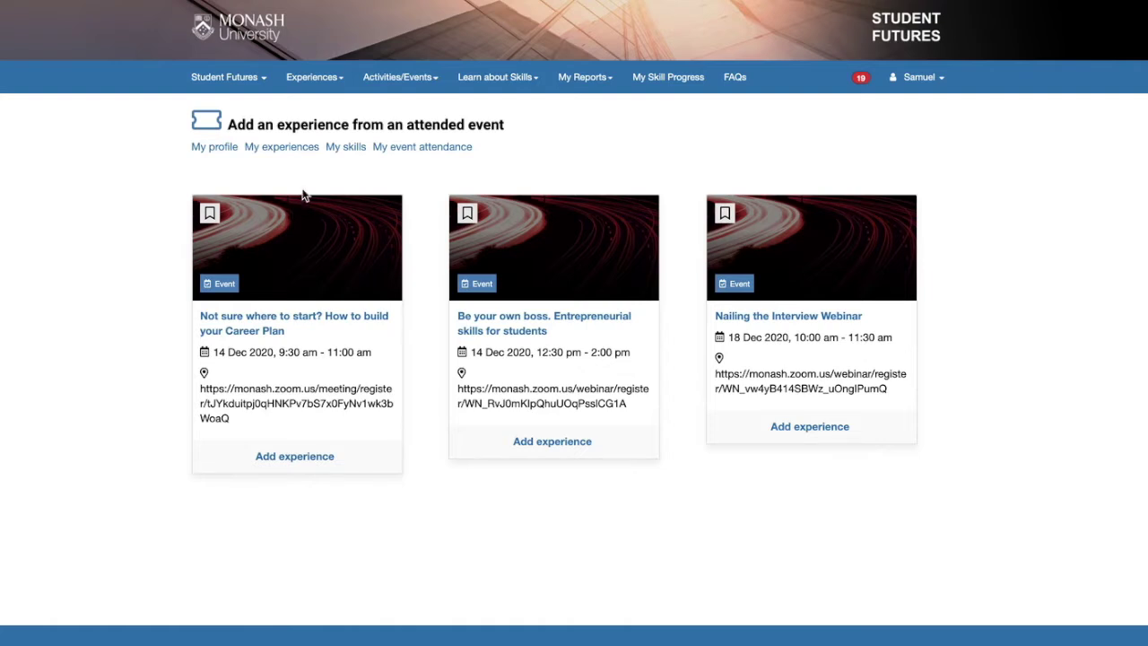
pyautogui.click(552, 441)
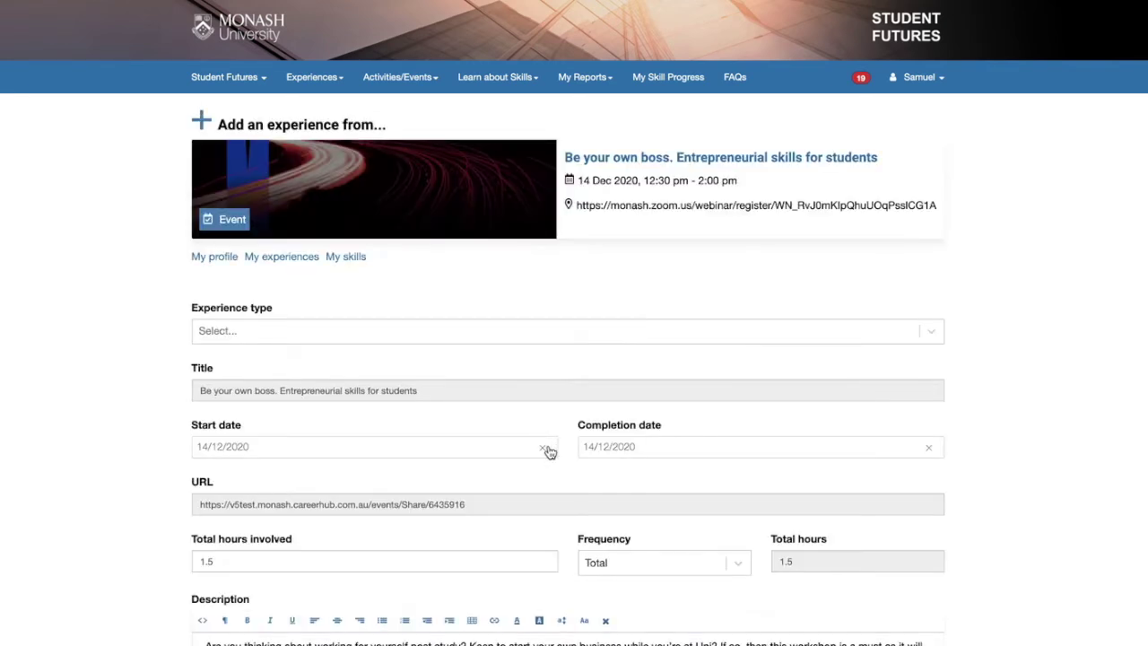
pyautogui.scroll(-2, 653, 392)
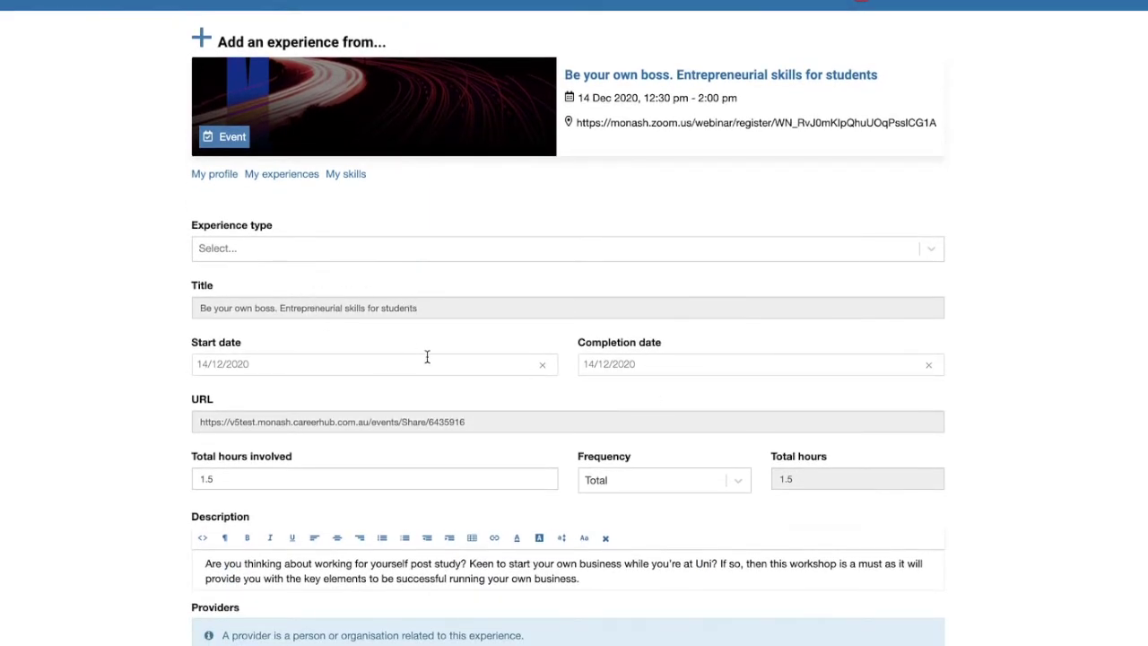
pyautogui.scroll(-5, 482, 466)
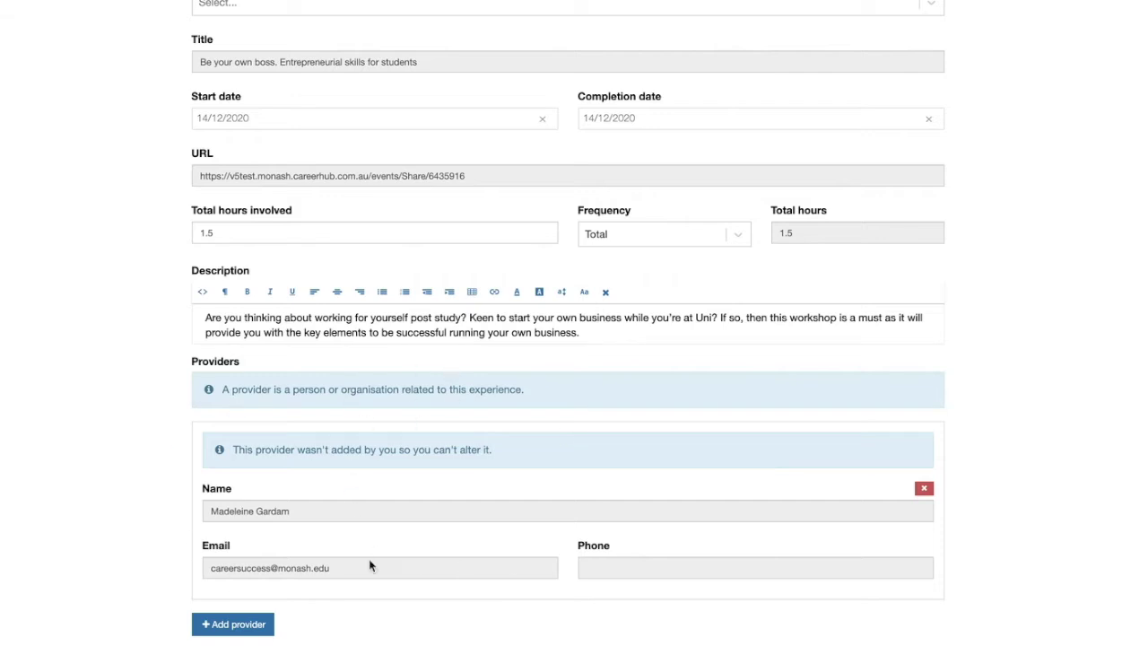
pyautogui.scroll(-4, 430, 443)
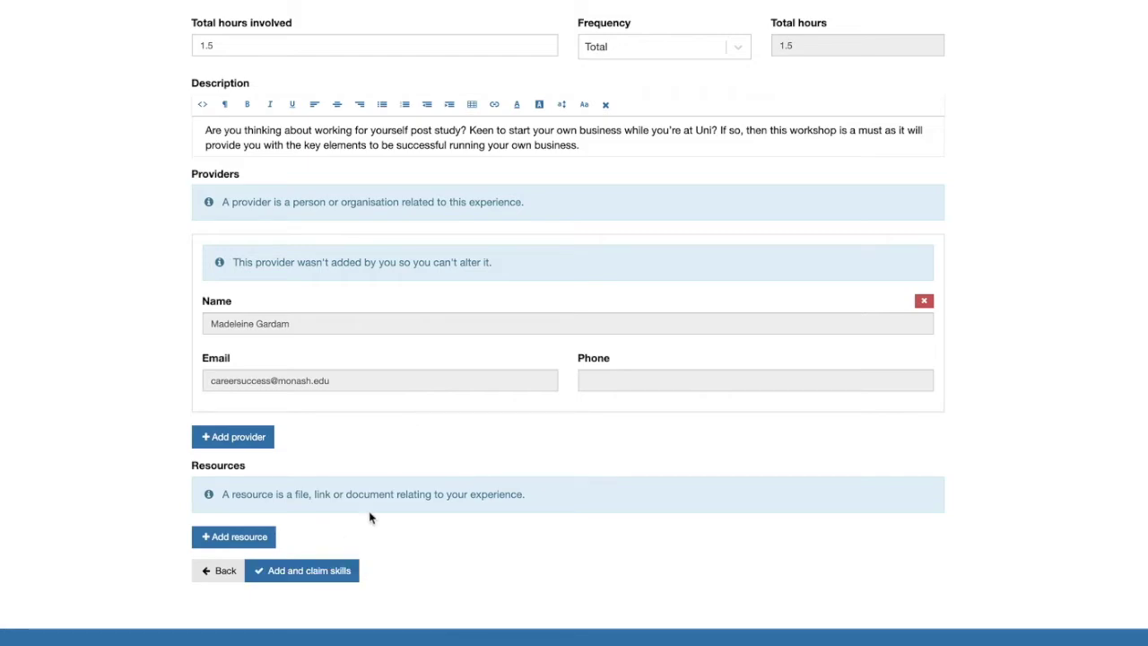
pyautogui.scroll(10, 371, 513)
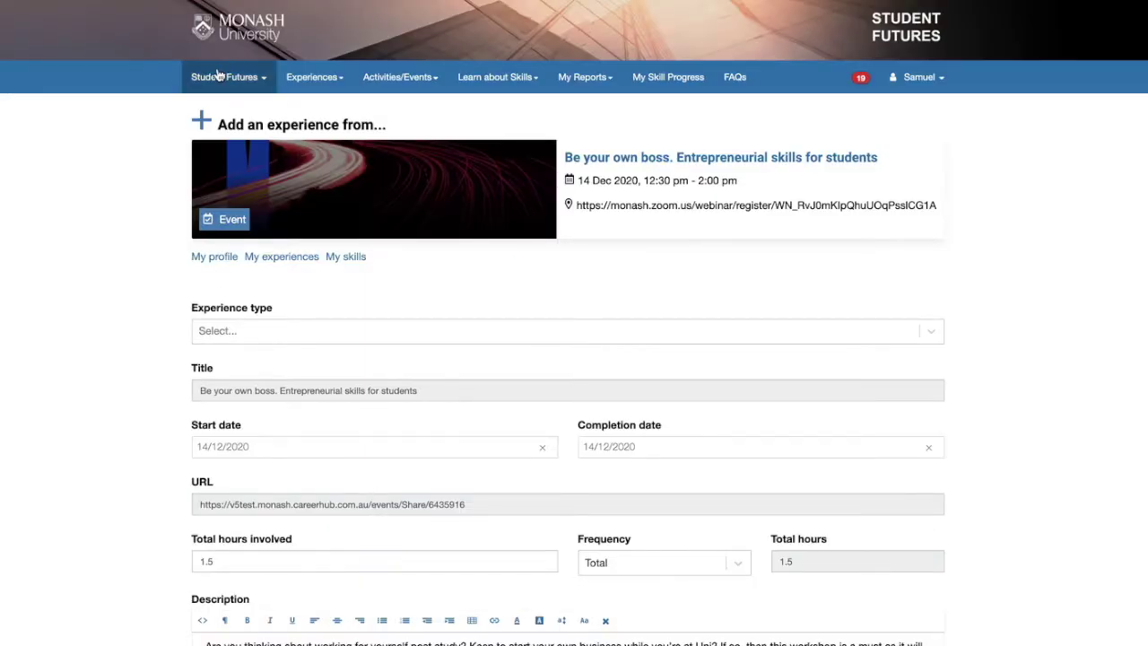
pyautogui.click(231, 77)
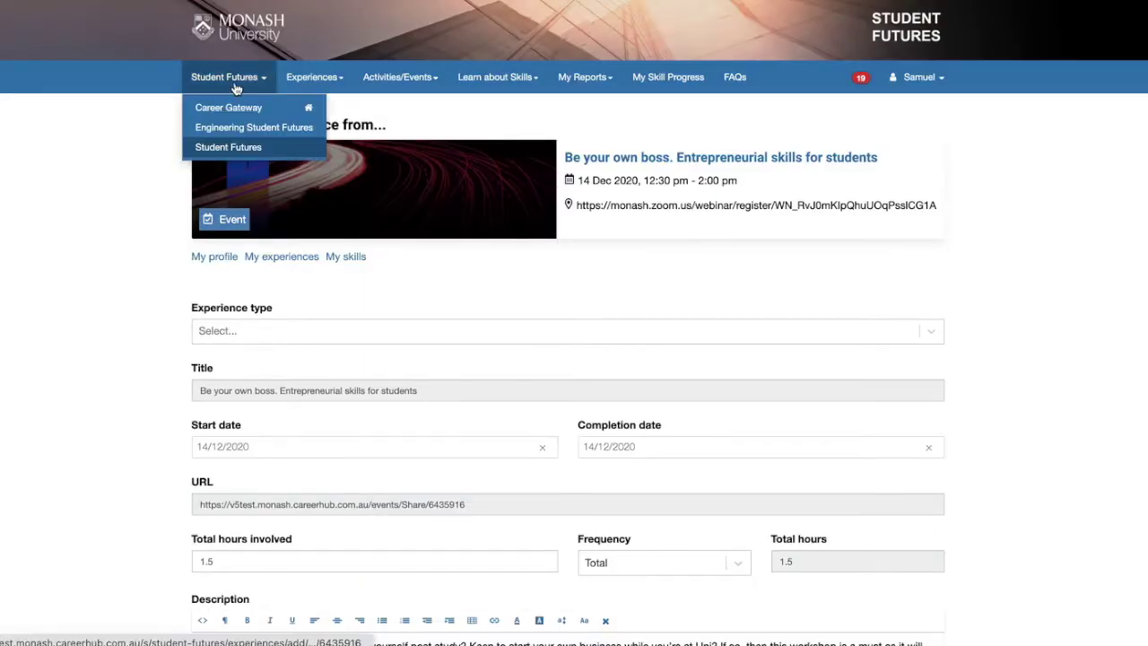
# From Saved items, start an experience for the saved Global Professional Communication activity
pyautogui.click(252, 152)
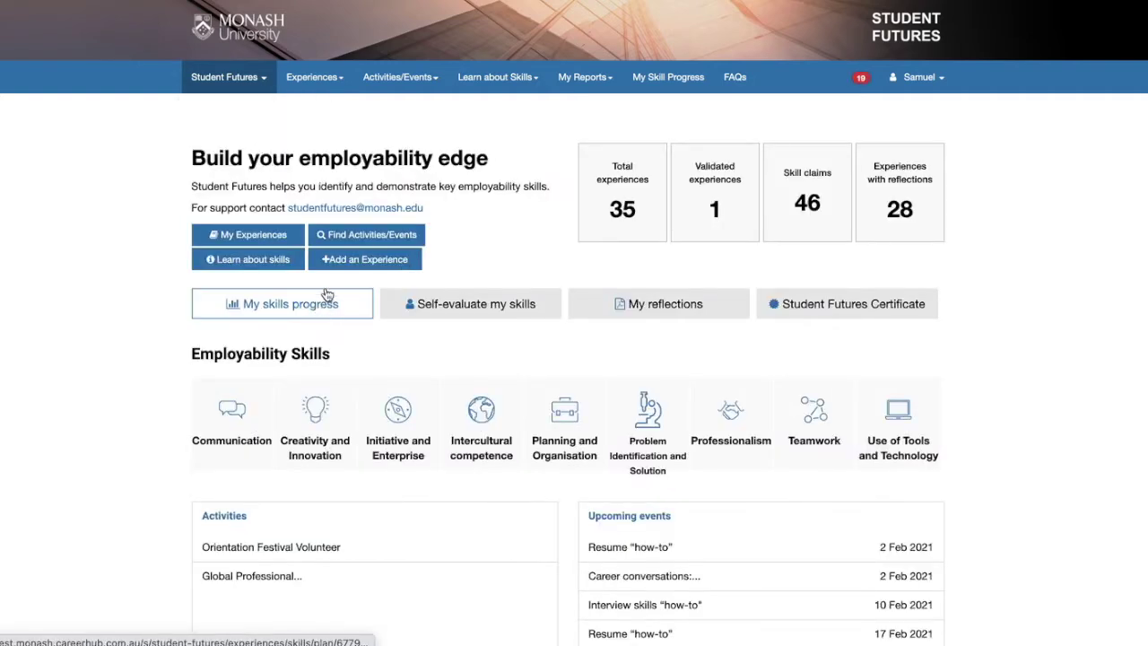
pyautogui.click(359, 262)
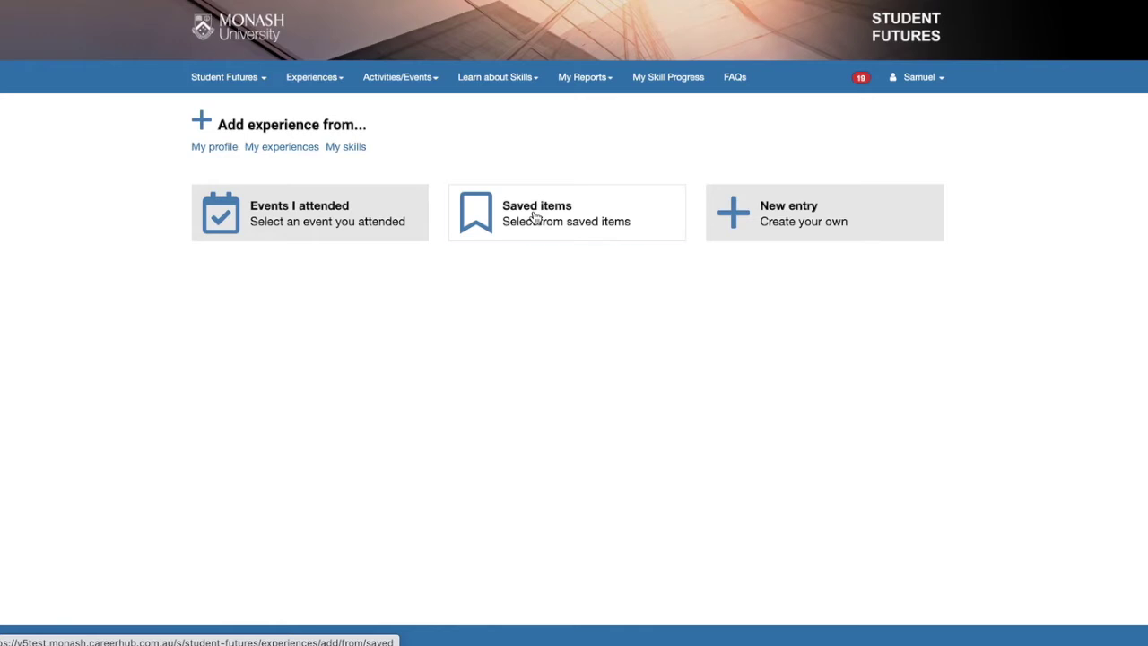
pyautogui.click(533, 218)
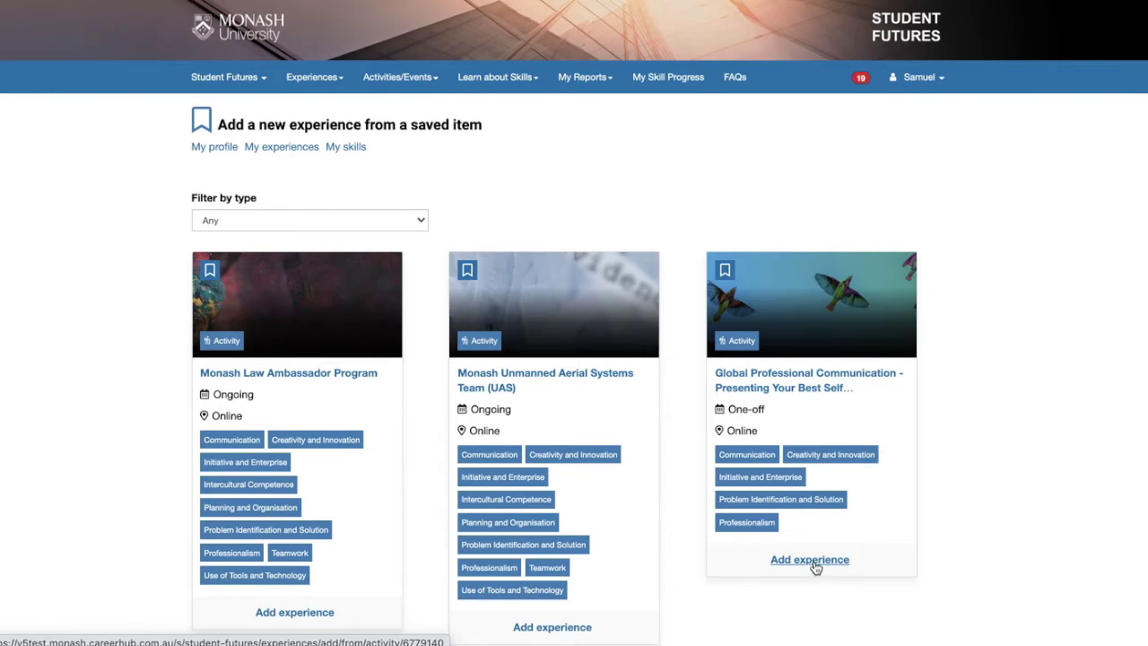
pyautogui.click(810, 559)
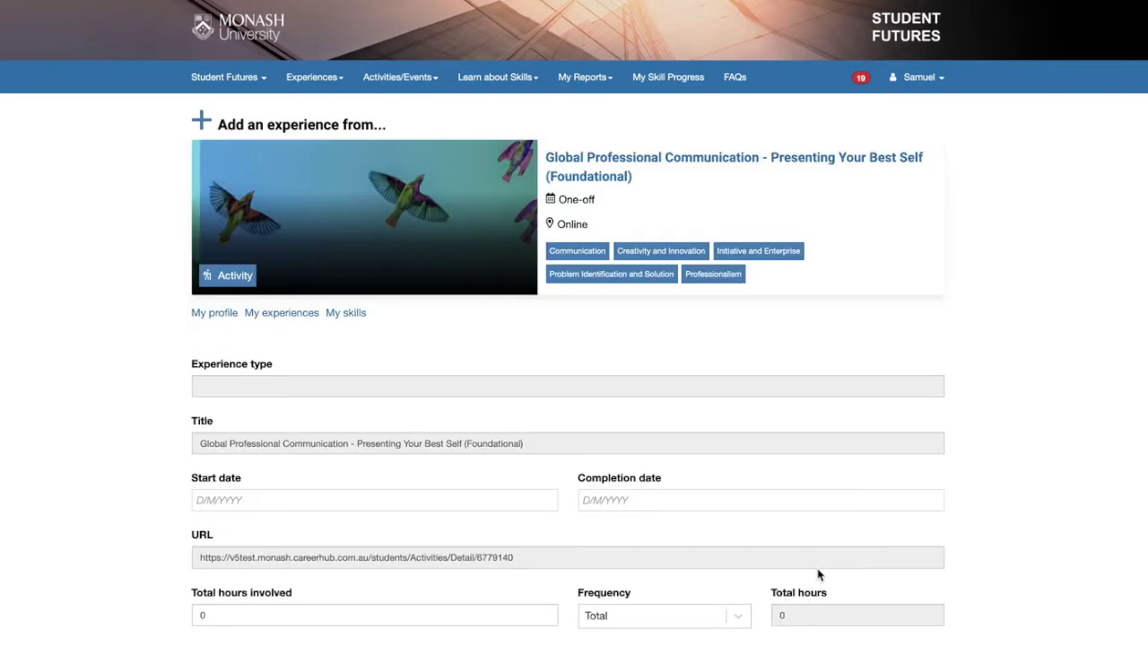
# Look over the prefilled form, then go back to the Student Futures dashboard
pyautogui.scroll(-4, 818, 570)
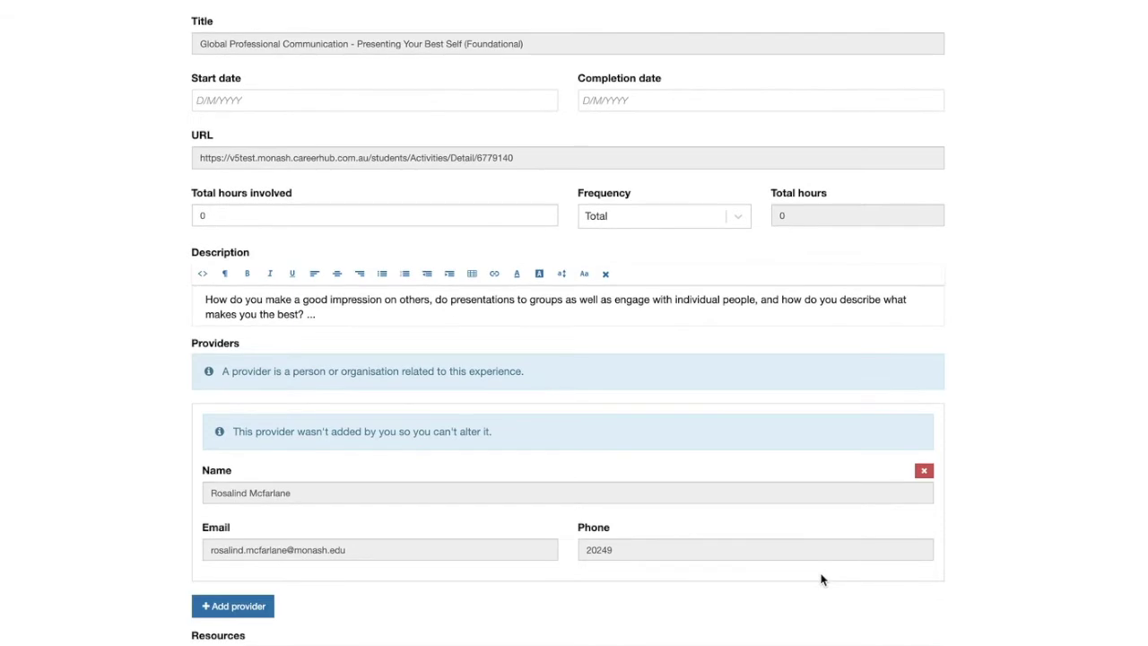
pyautogui.scroll(5, 821, 579)
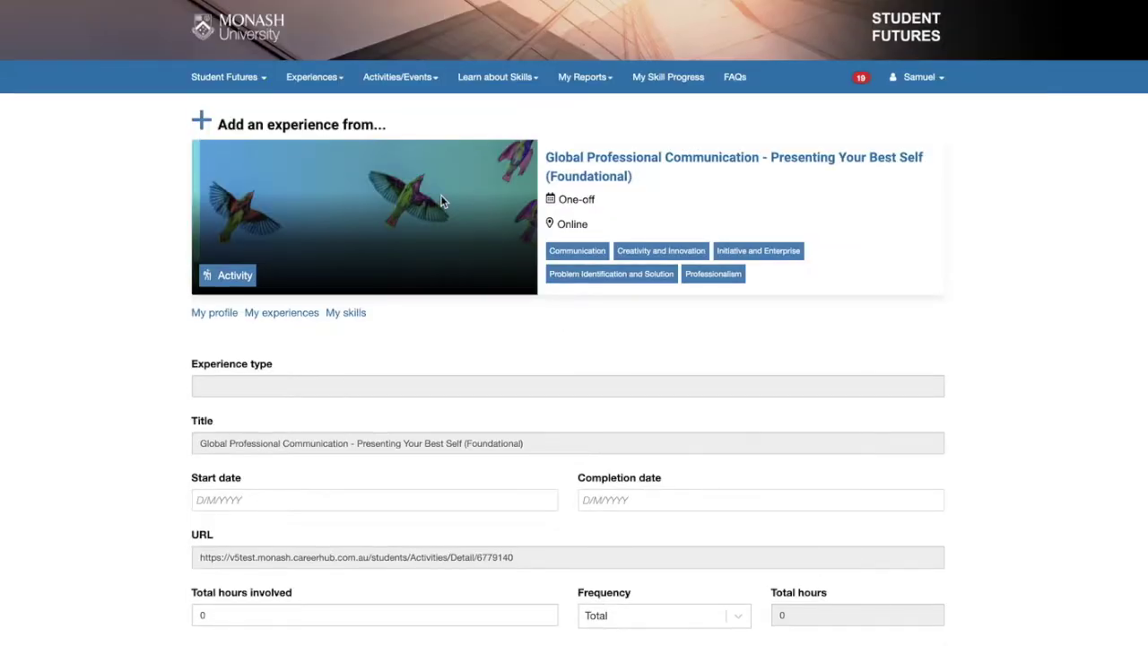
pyautogui.click(230, 79)
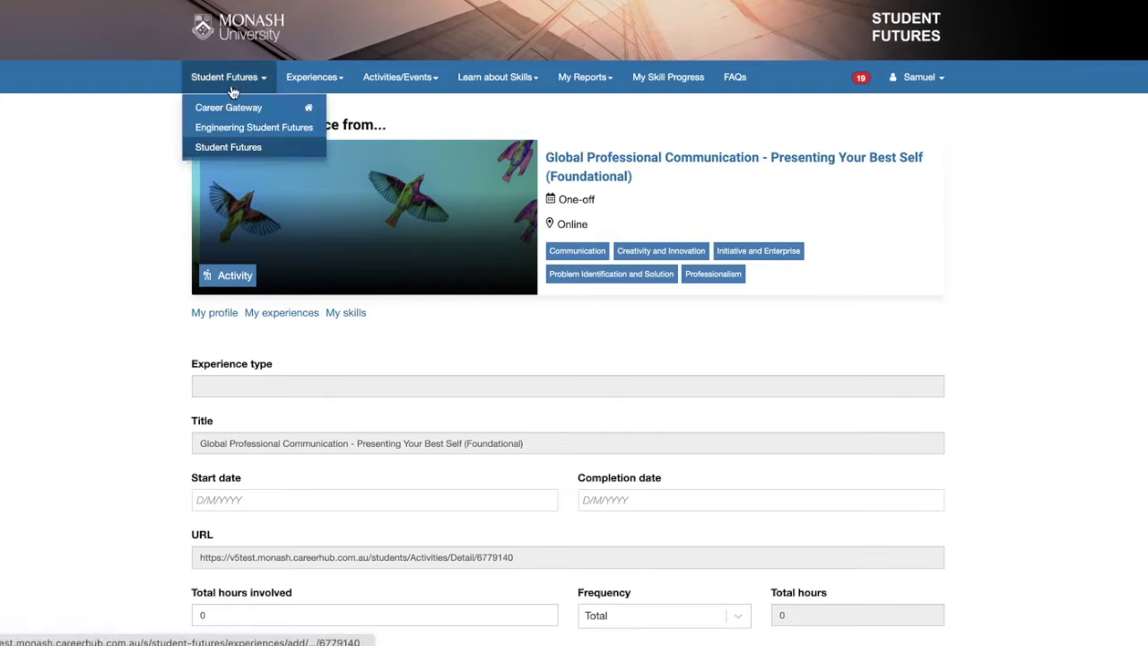
pyautogui.click(257, 150)
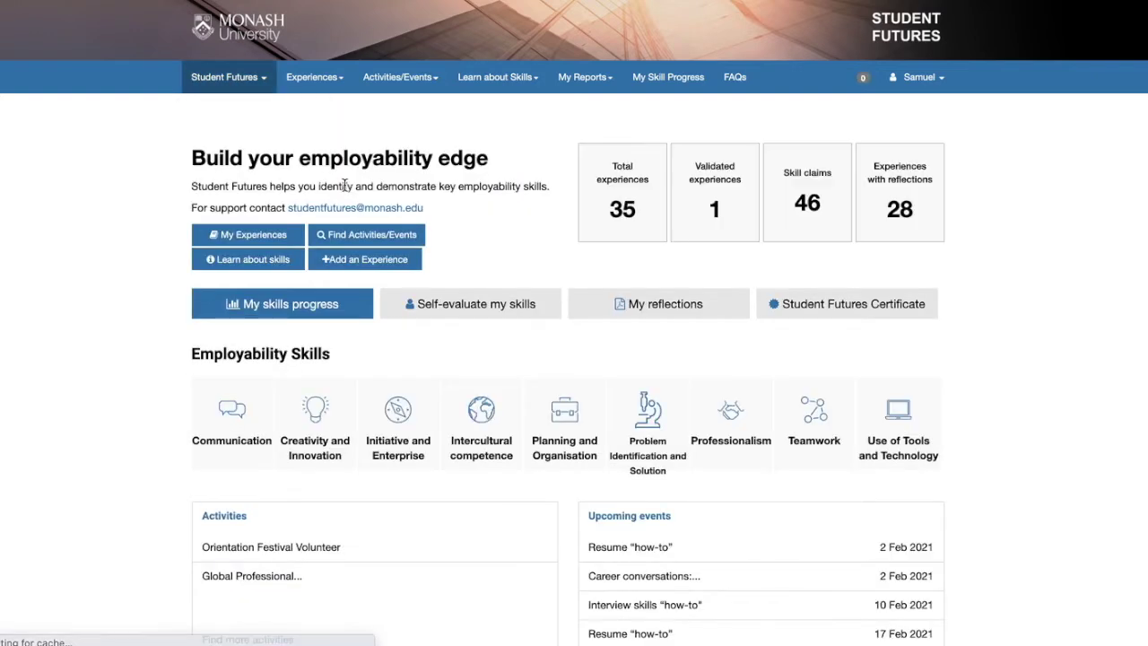
# Start a new experience entry and browse the Experience type options without choosing one
pyautogui.click(368, 260)
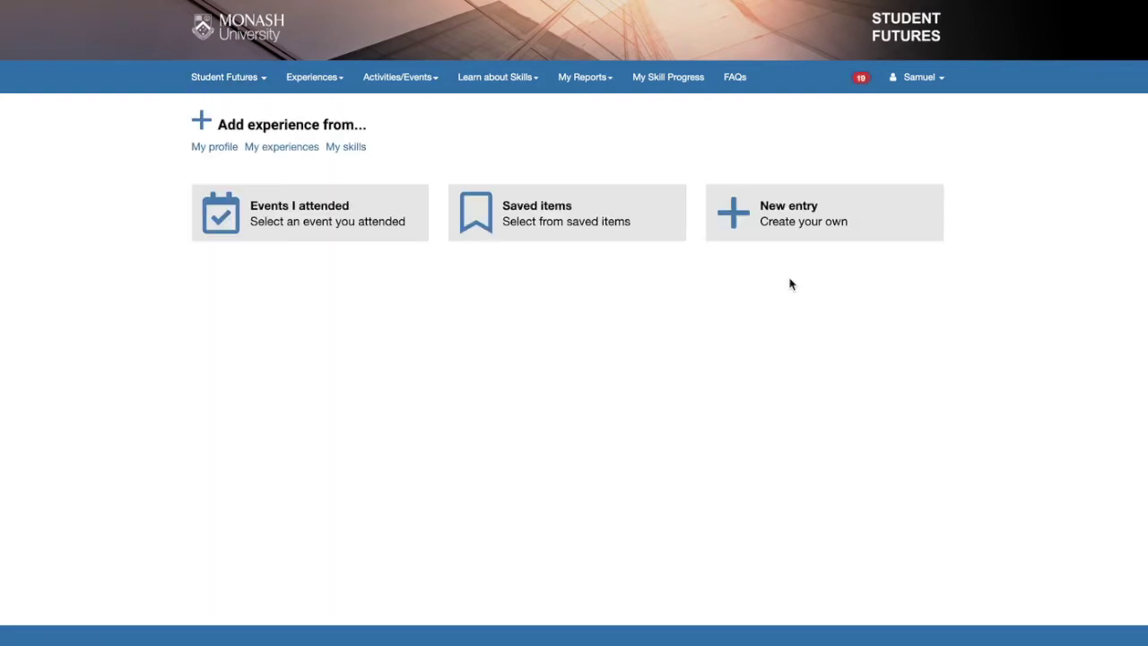
pyautogui.click(809, 215)
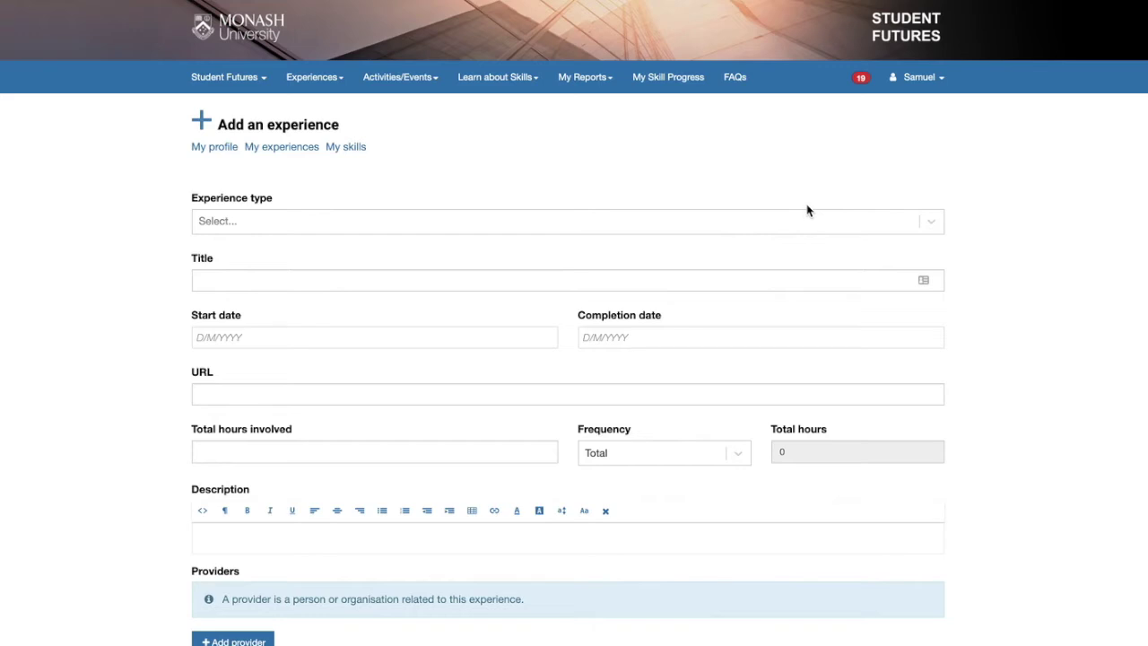
pyautogui.scroll(-1, 1024, 302)
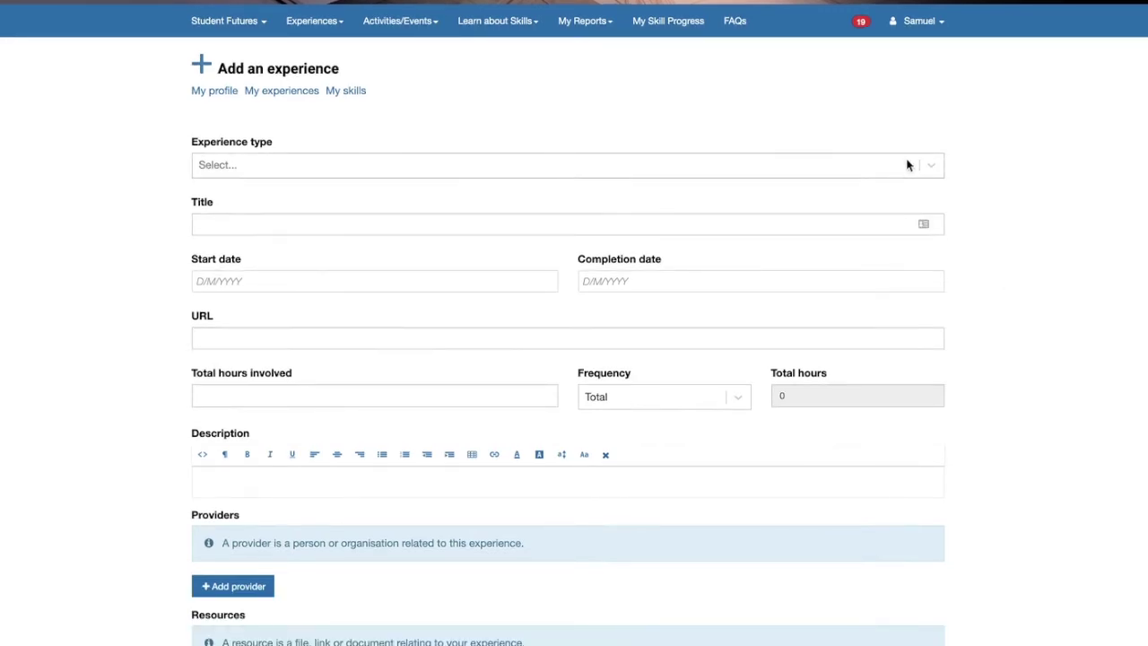
pyautogui.click(937, 165)
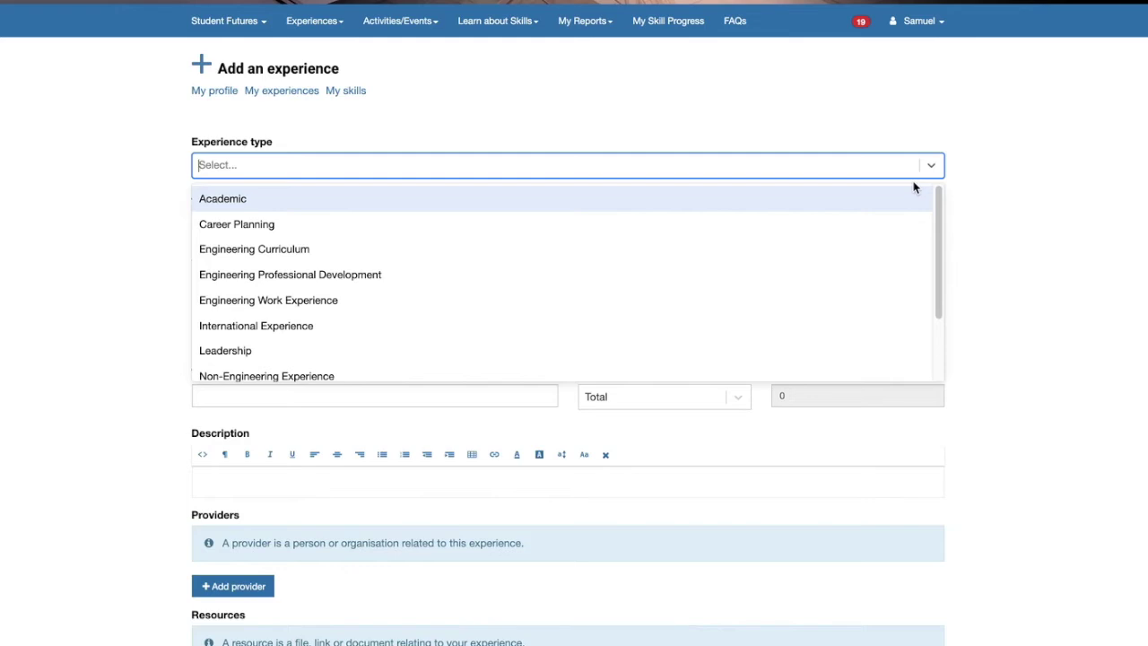
pyautogui.moveTo(940, 212); pyautogui.dragTo(939, 272)
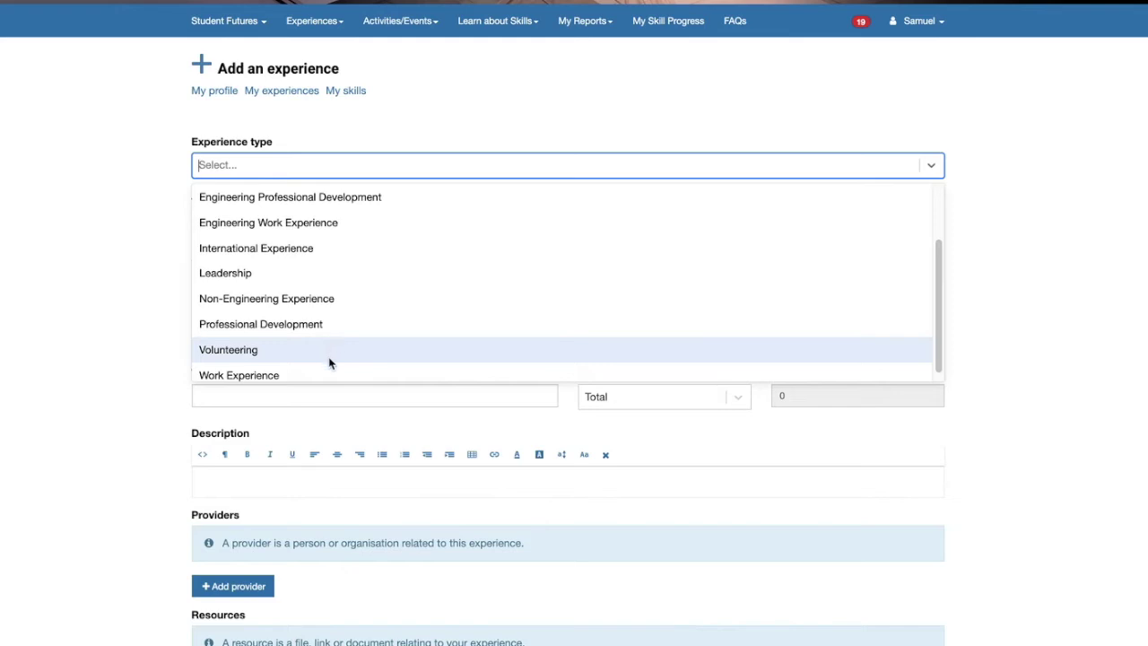
pyautogui.click(1031, 329)
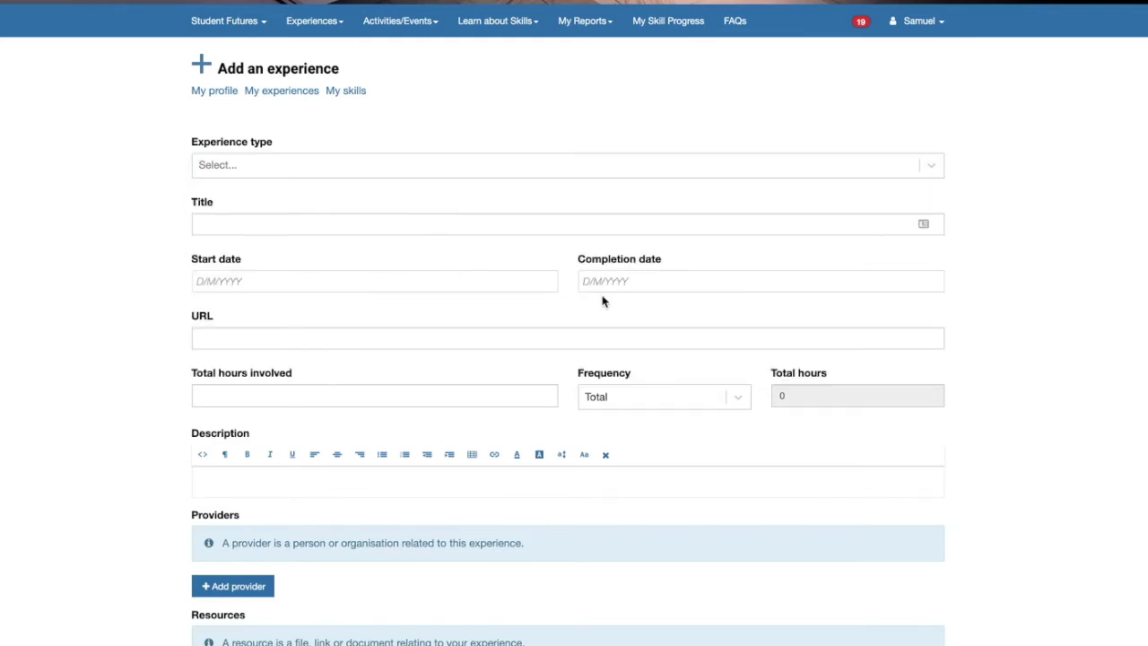
pyautogui.scroll(-1, 602, 324)
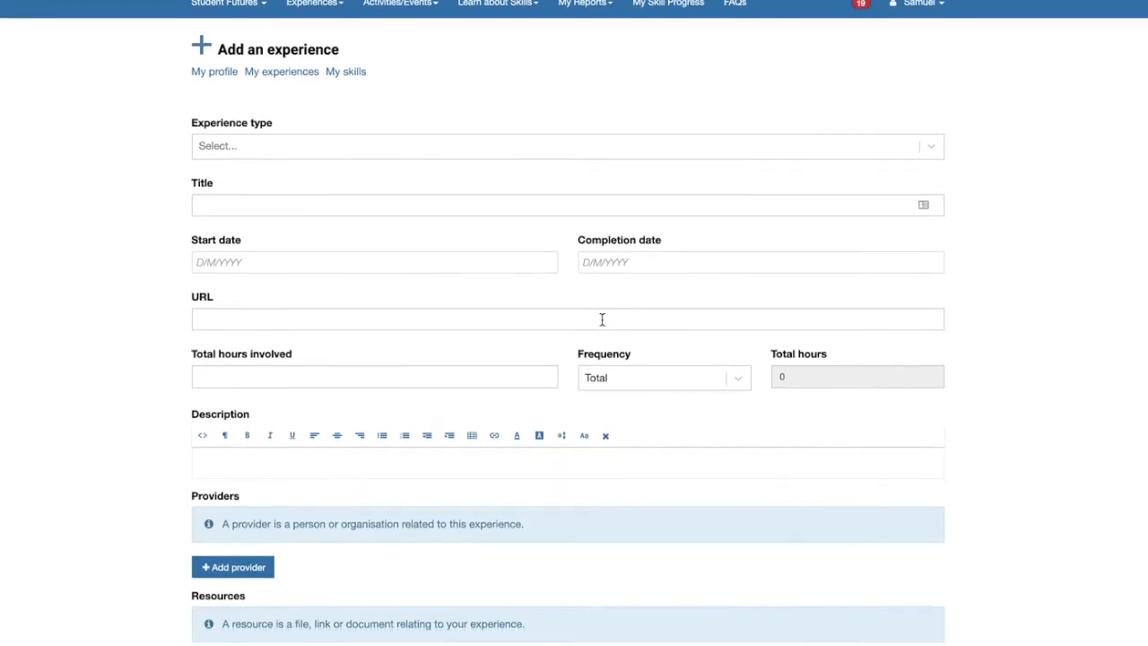
pyautogui.scroll(-5, 576, 374)
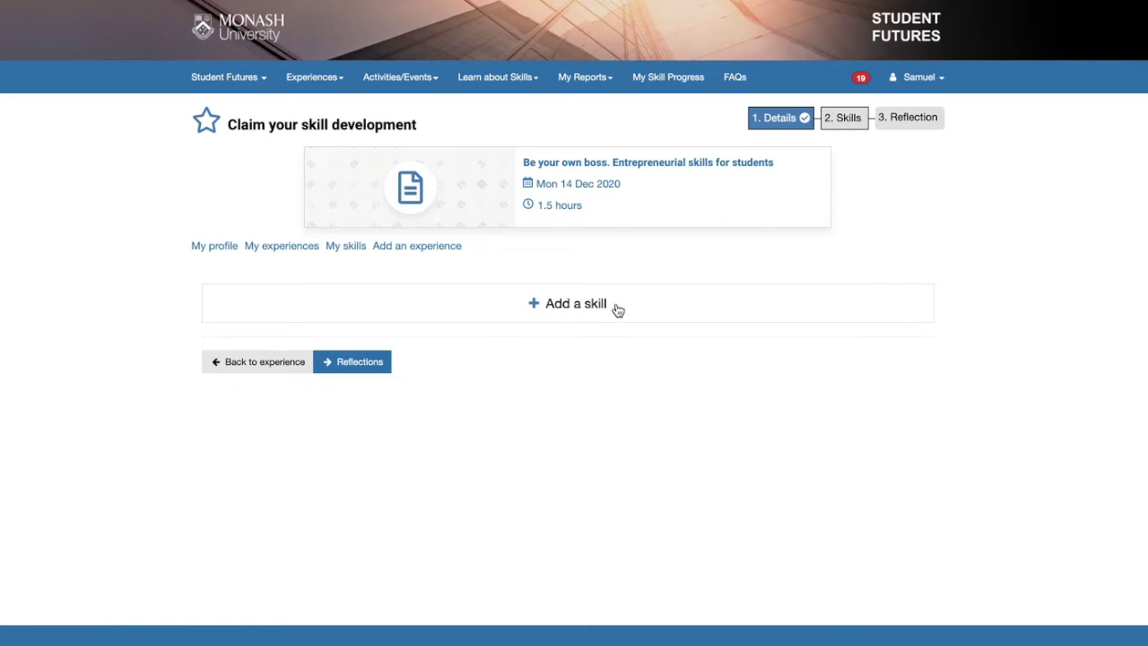
# Claim the Communication and Teamwork skills for the experience
pyautogui.click(551, 305)
pyautogui.click(358, 326)
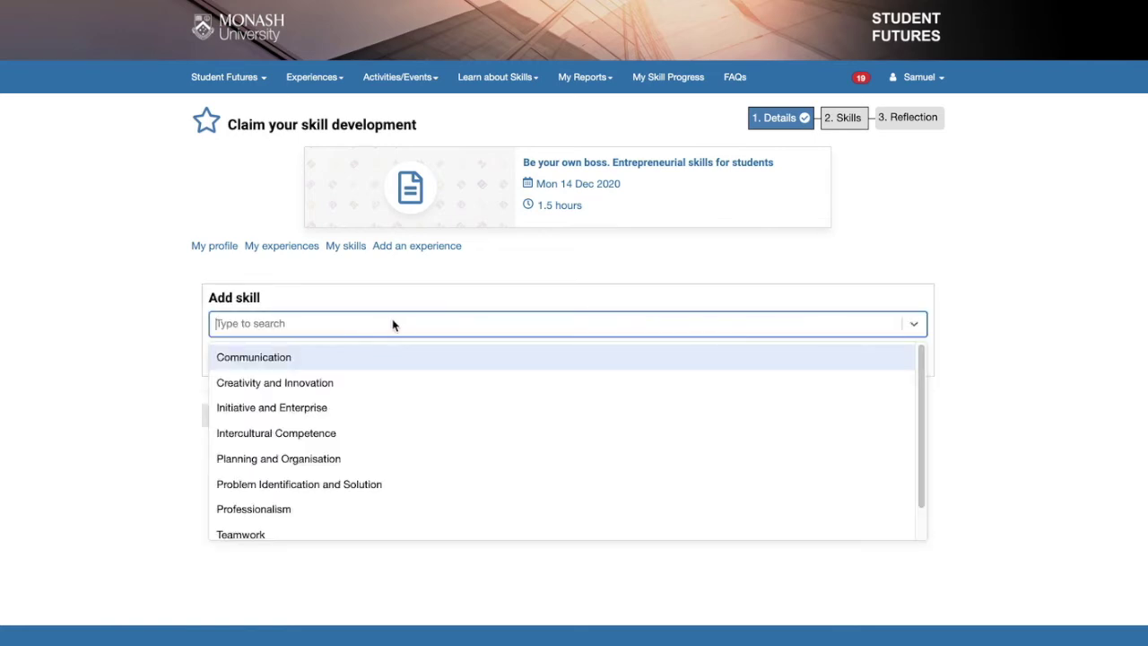
pyautogui.click(290, 362)
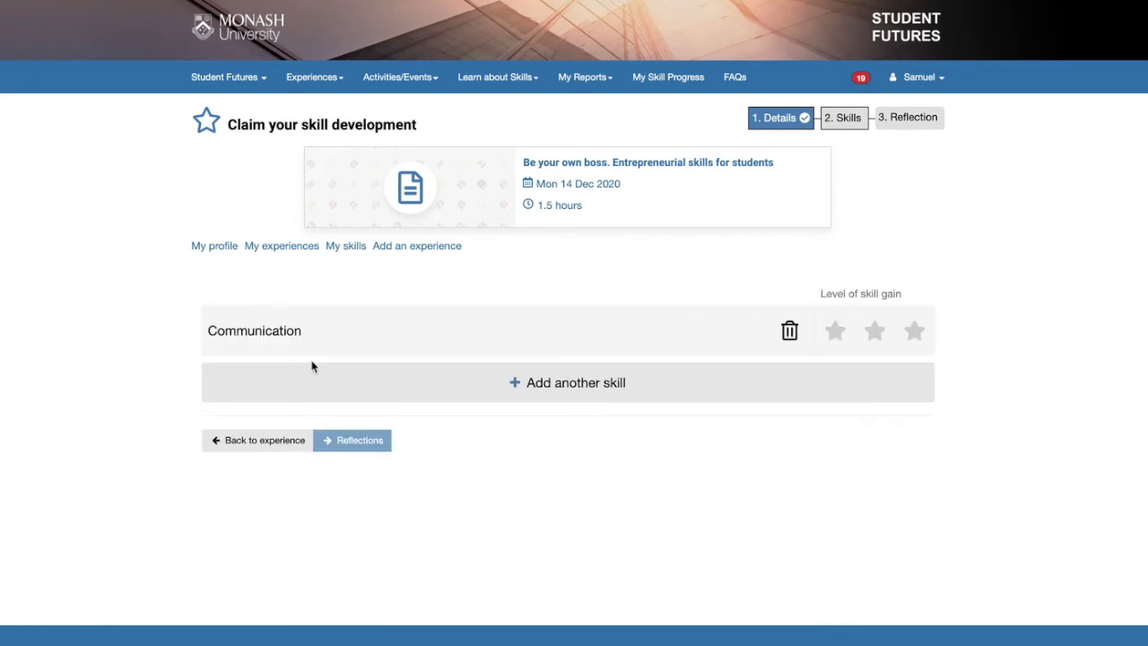
pyautogui.click(581, 394)
pyautogui.click(287, 409)
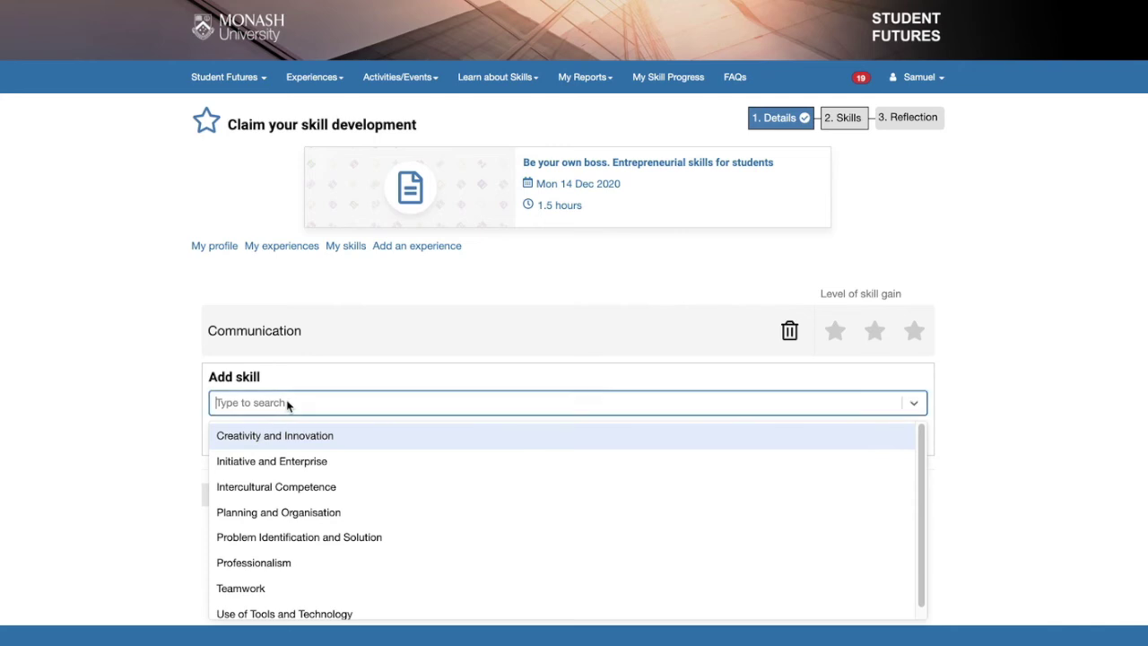
pyautogui.click(277, 588)
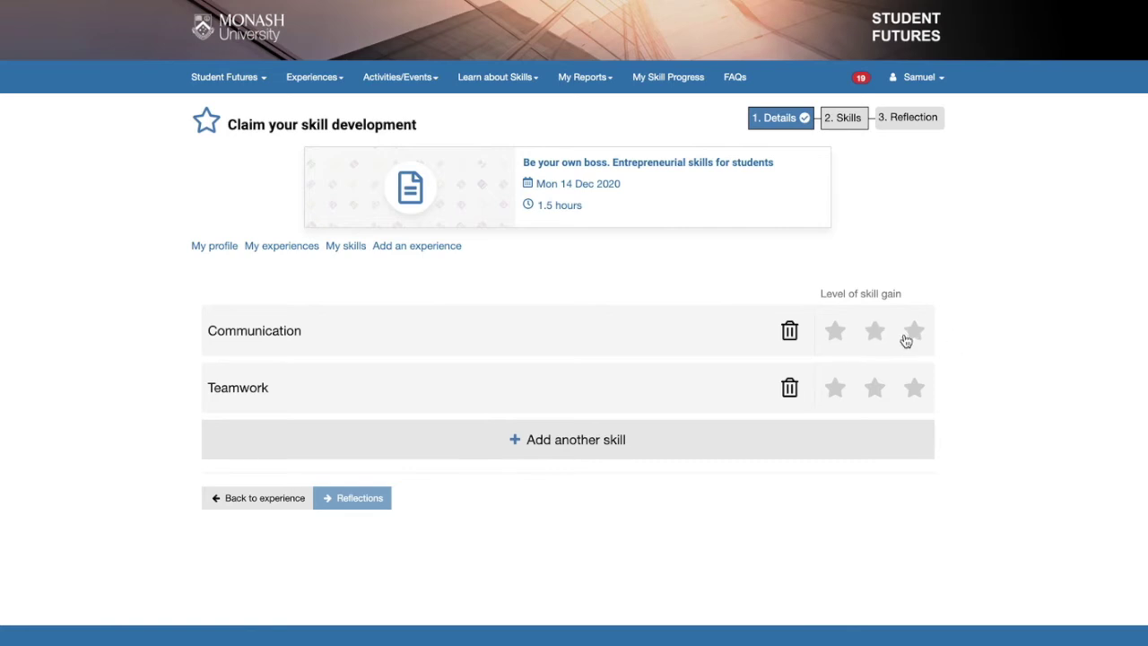
# Rate Communication at two stars and Teamwork at three, then start the Communication reflection
pyautogui.click(874, 334)
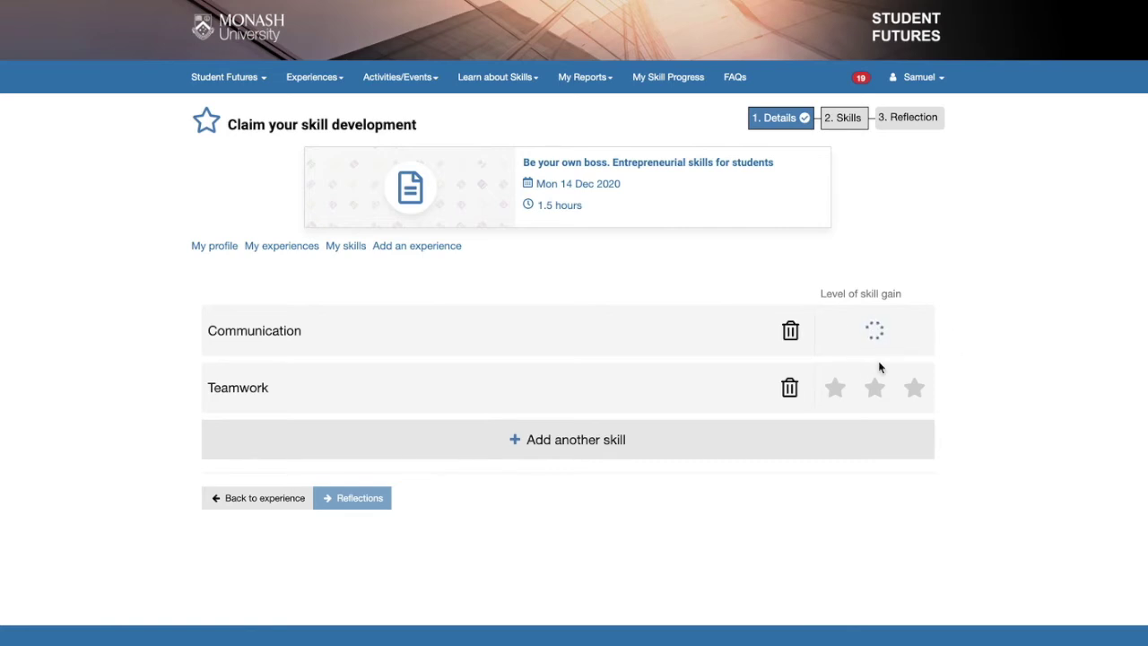
pyautogui.click(914, 388)
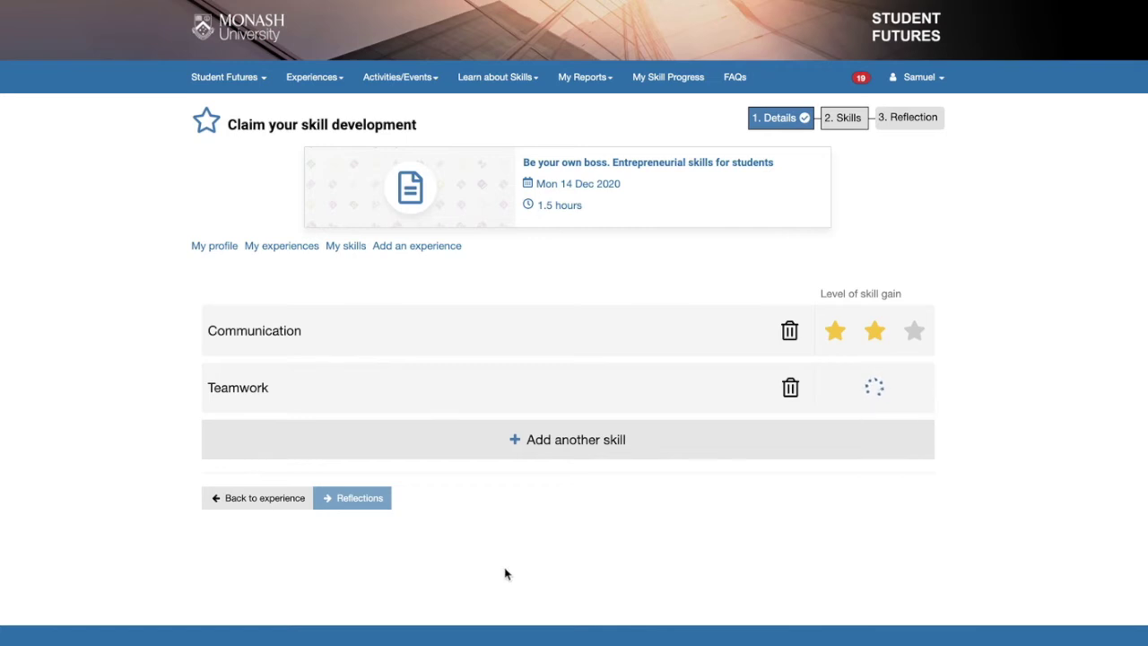
pyautogui.click(382, 504)
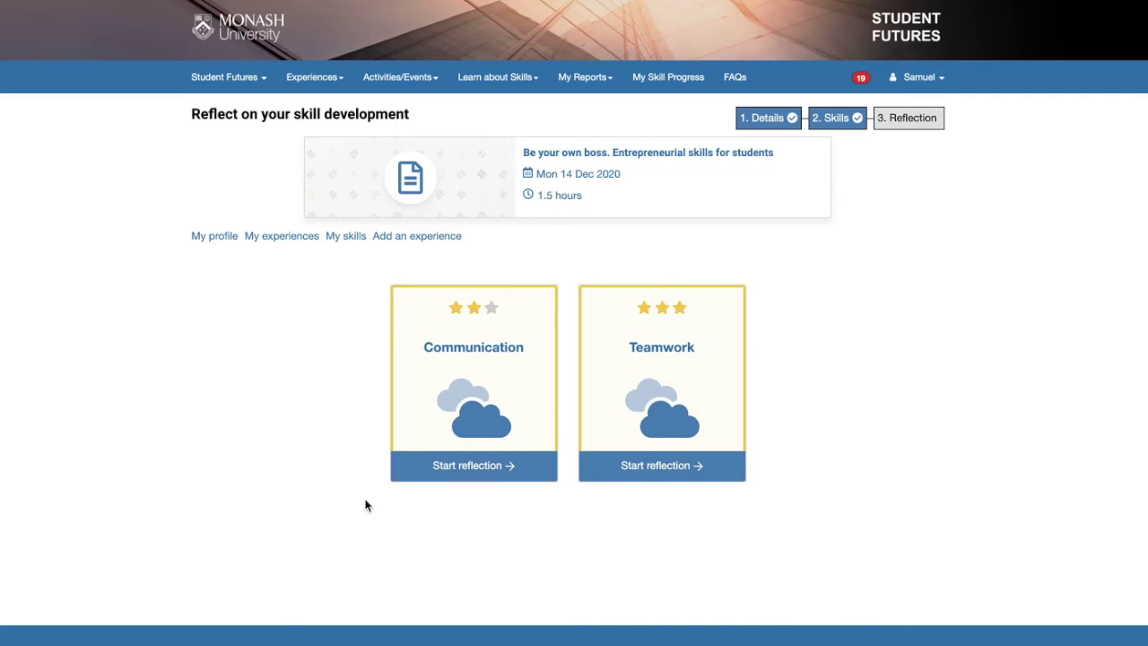
pyautogui.click(471, 345)
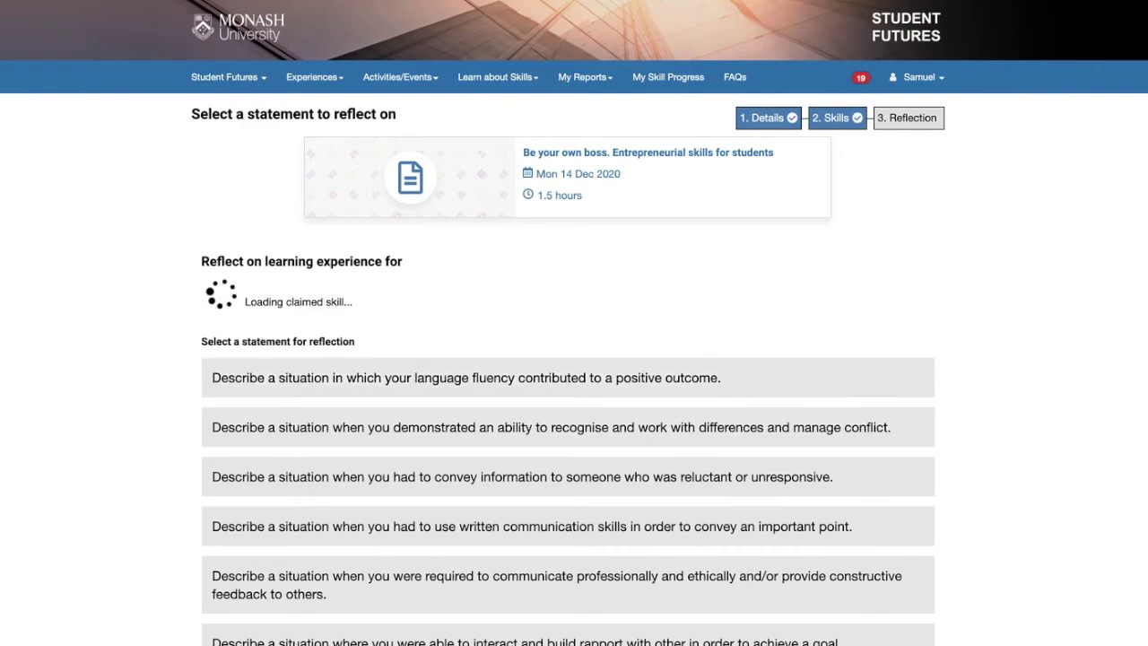
# Choose the 'interact and build rapport' Communication statement and begin writing the reflection
pyautogui.scroll(-5, 574, 359)
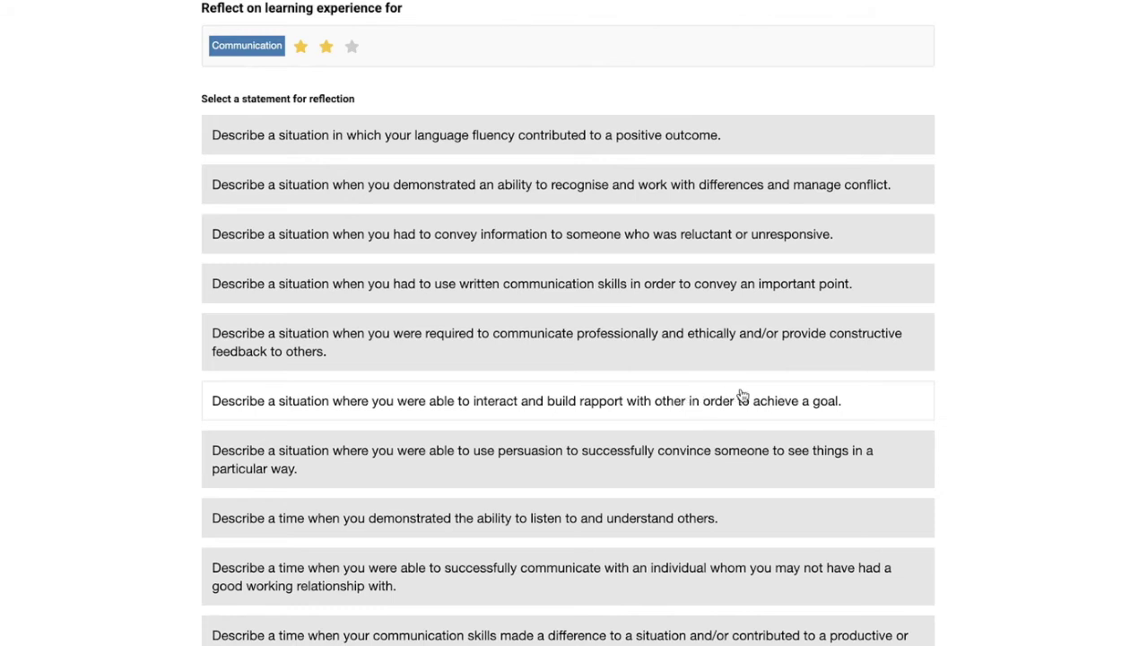
pyautogui.click(551, 403)
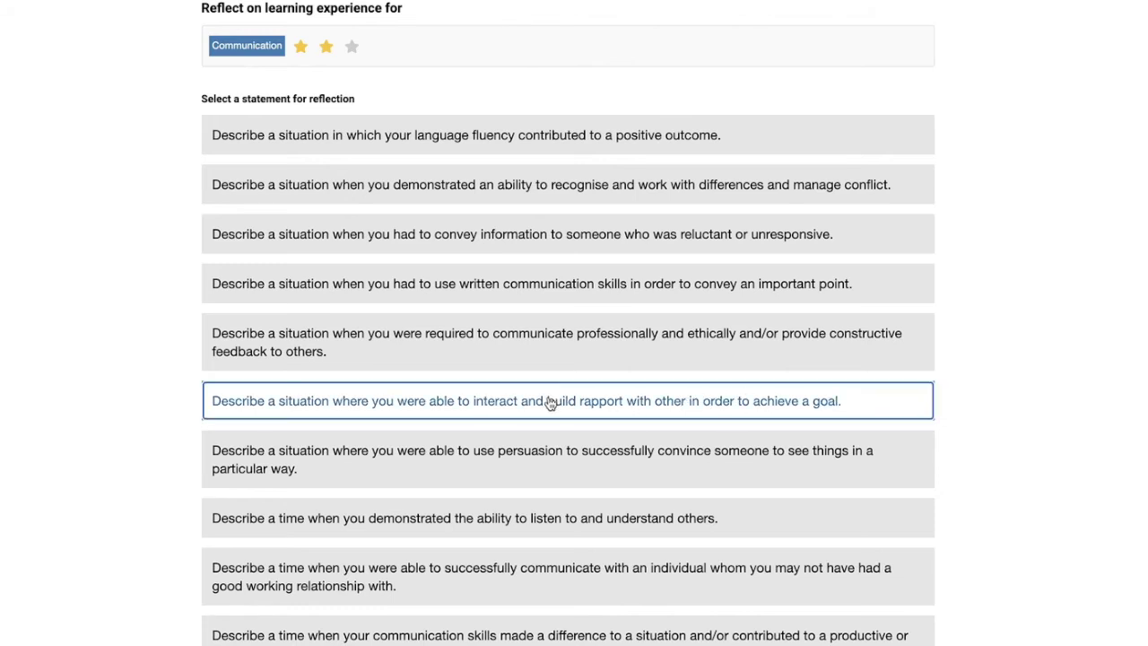
pyautogui.scroll(-3, 681, 460)
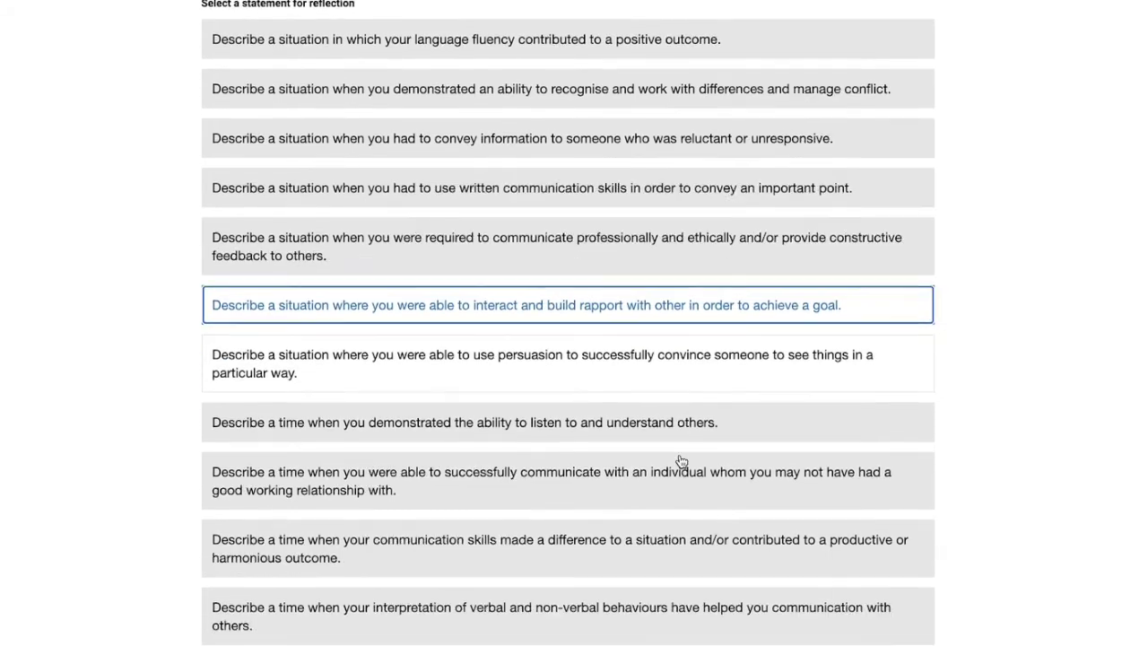
pyautogui.scroll(-8, 682, 460)
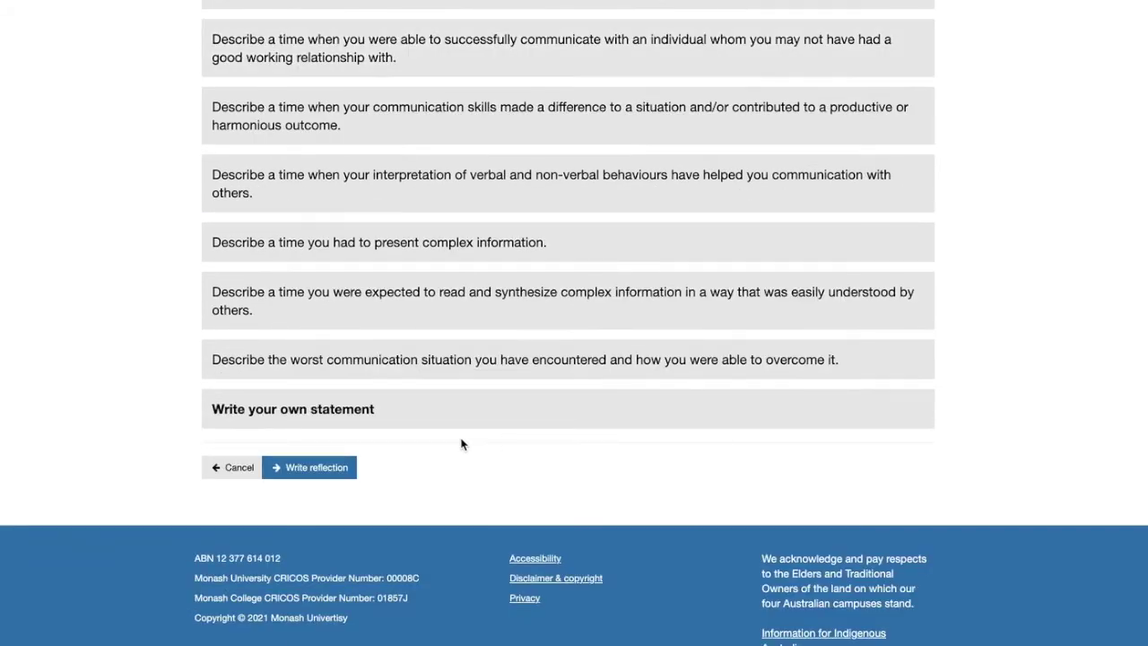
pyautogui.click(312, 470)
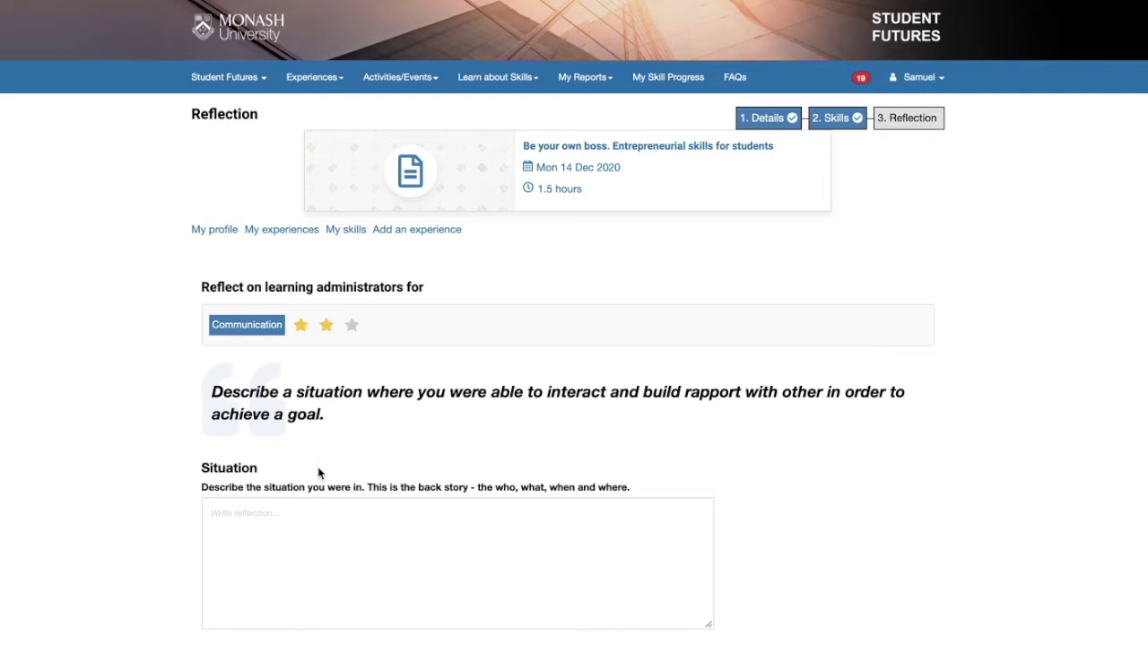
# Paste sample text into the Situation and Task answers of the reflection
pyautogui.scroll(-3, 320, 472)
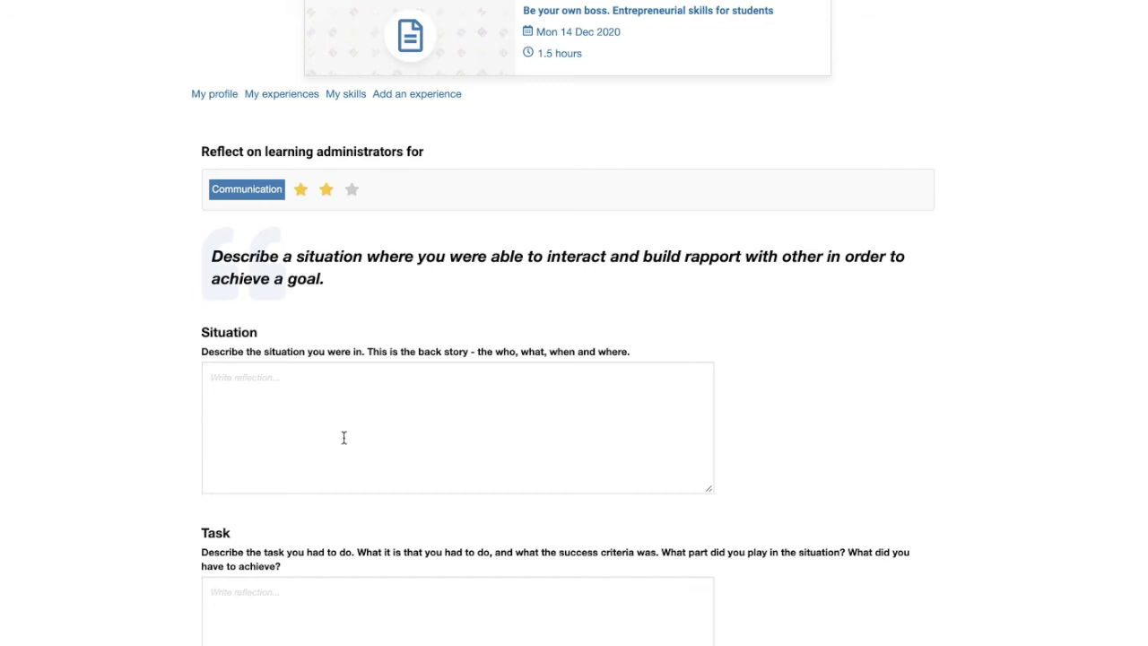
pyautogui.click(341, 427)
pyautogui.hotkey('ctrl', 'v')
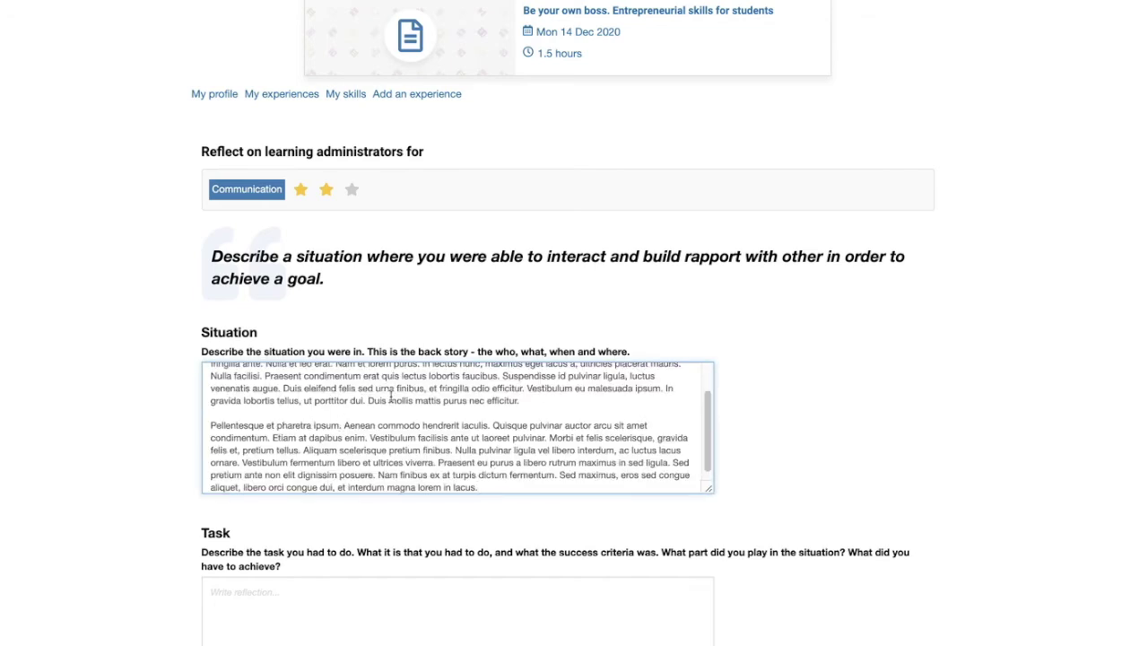
pyautogui.scroll(-4, 645, 453)
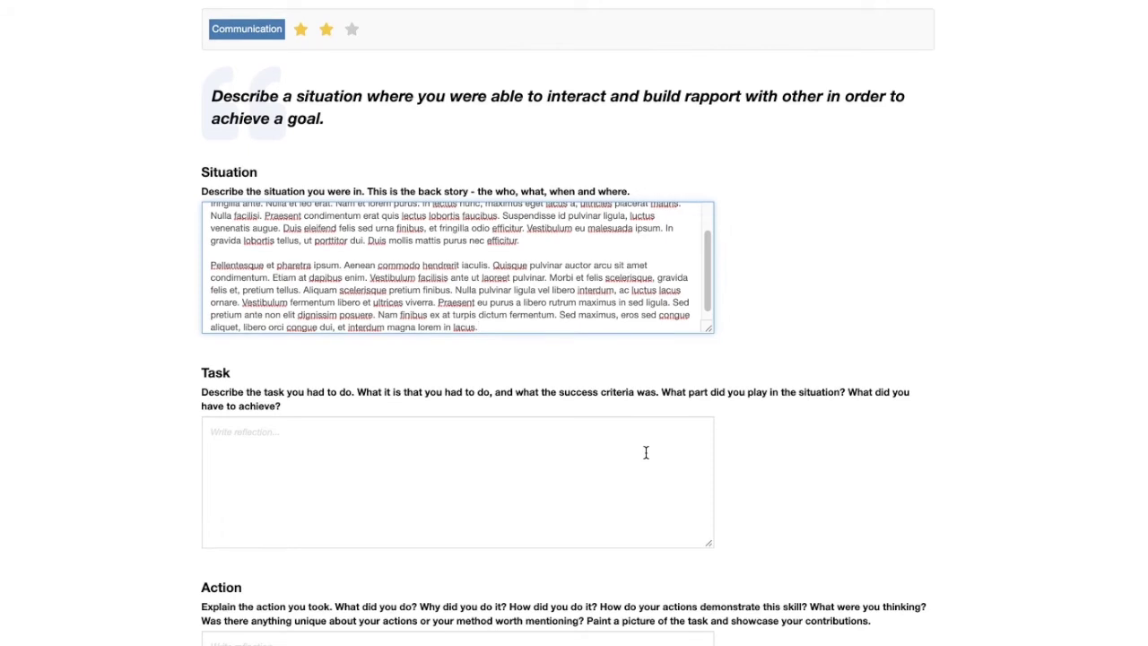
pyautogui.click(592, 449)
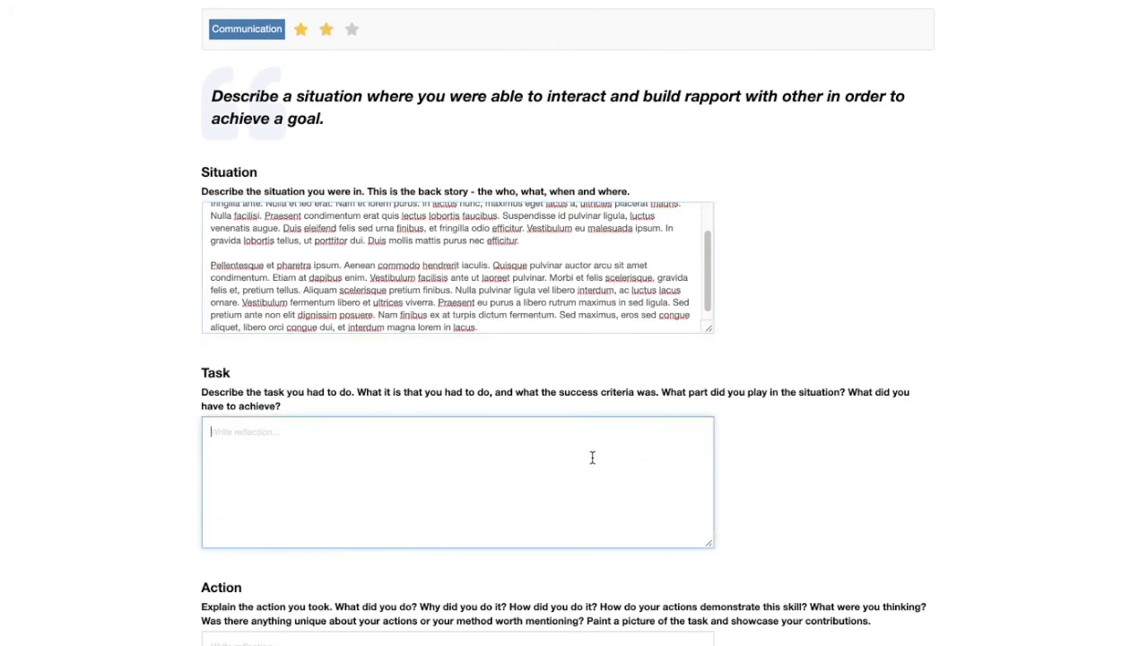
pyautogui.hotkey('ctrl', 'v')
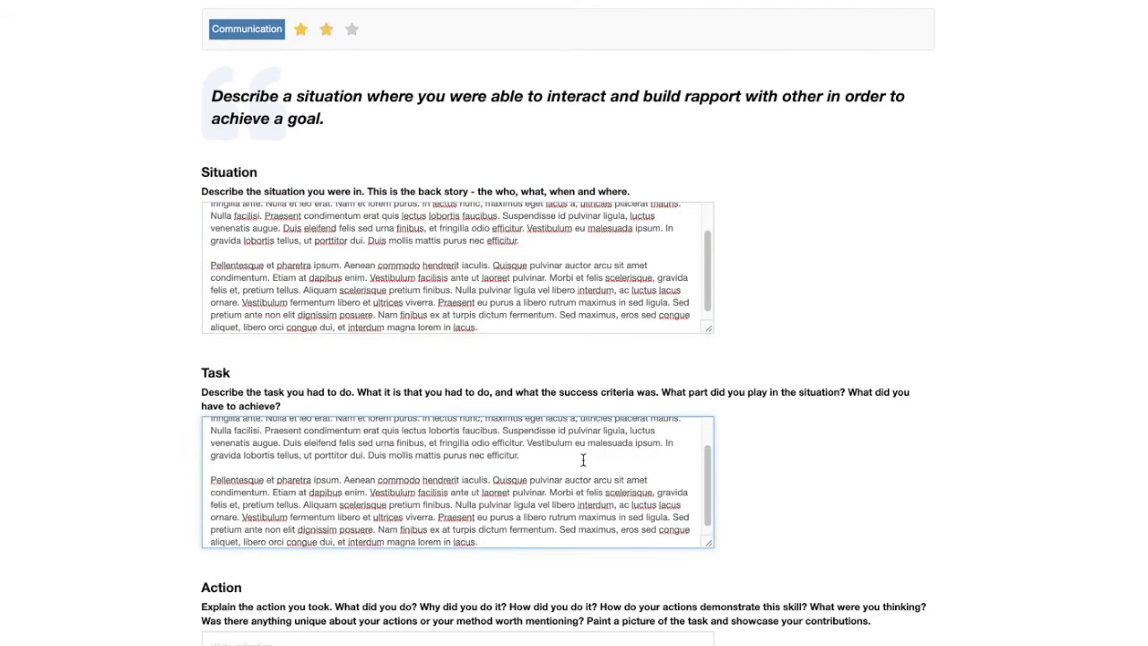
# Paste sample paragraphs into the Action and Result answers
pyautogui.scroll(-5, 801, 520)
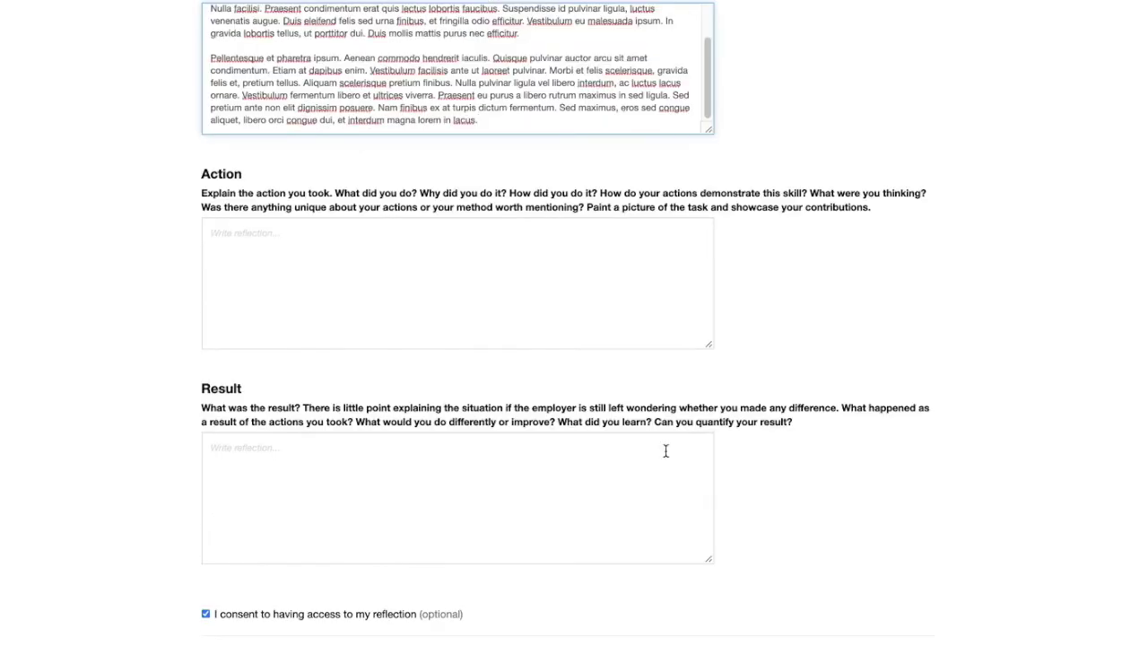
pyautogui.click(430, 251)
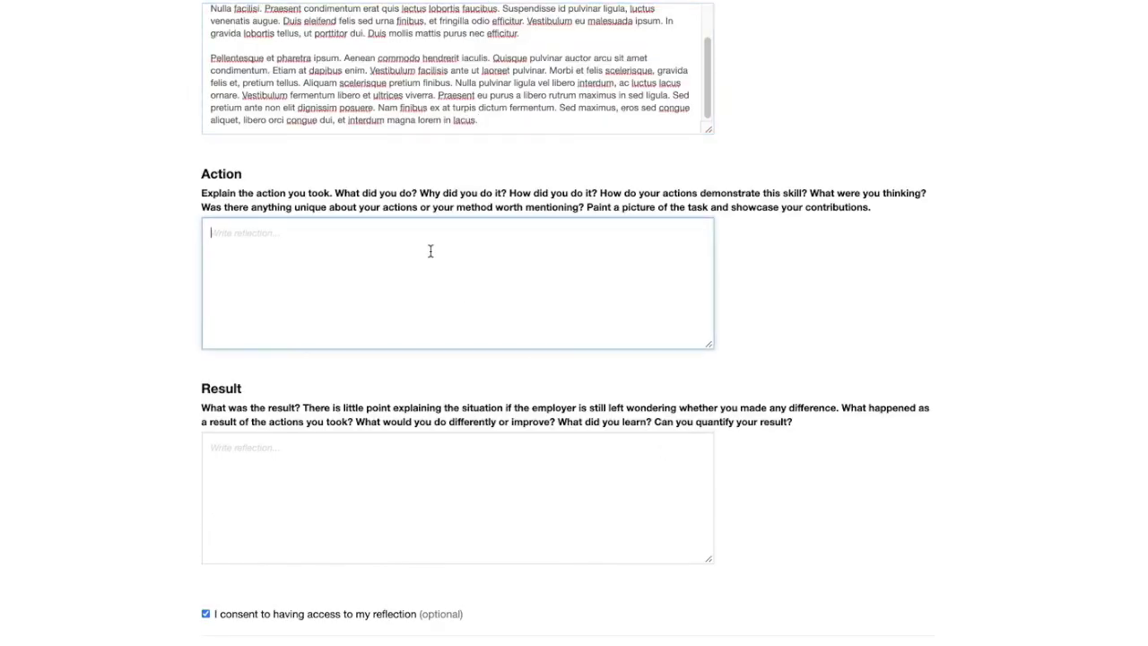
pyautogui.hotkey('ctrl', 'v')
pyautogui.click(345, 502)
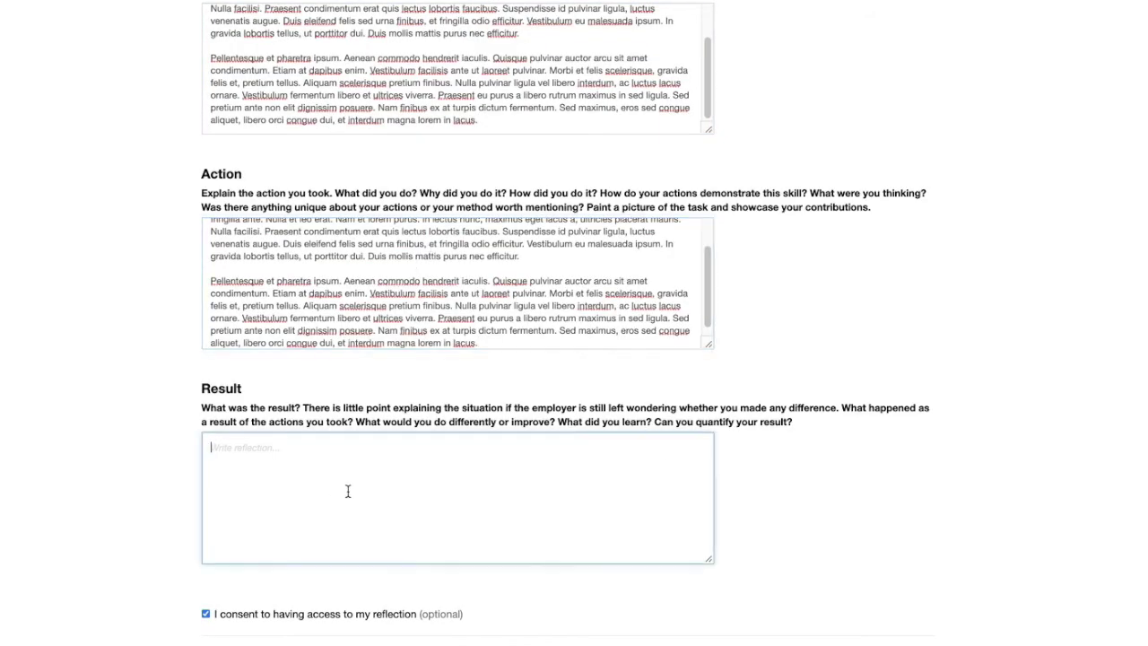
pyautogui.hotkey('ctrl', 'v')
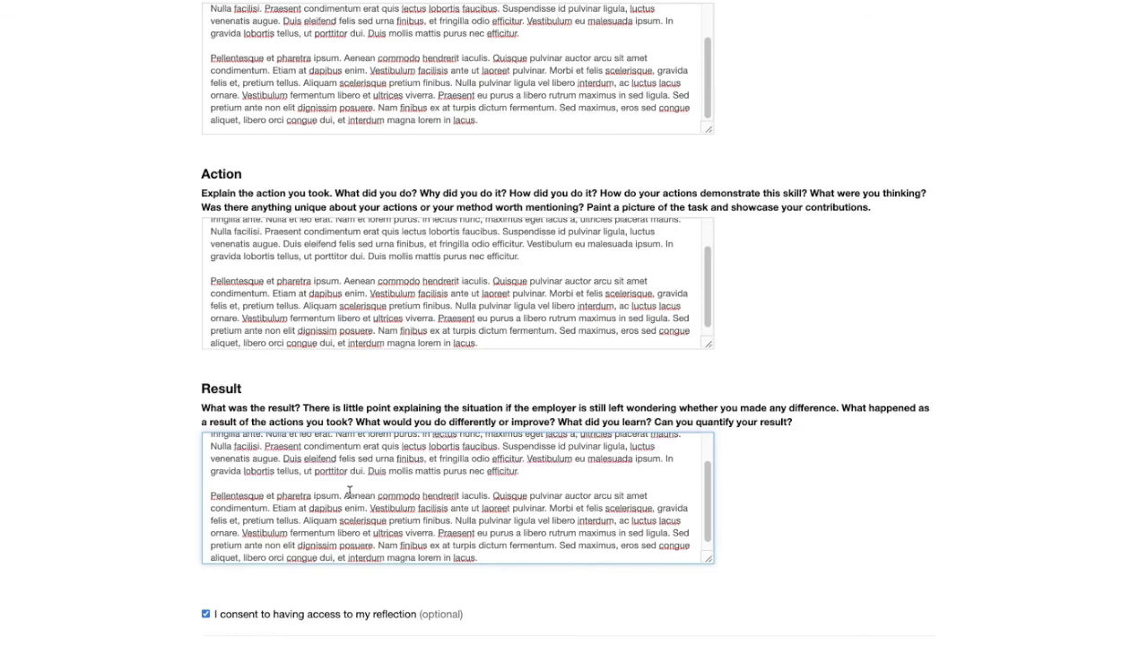
pyautogui.scroll(-1, 441, 520)
pyautogui.scroll(-3, 901, 560)
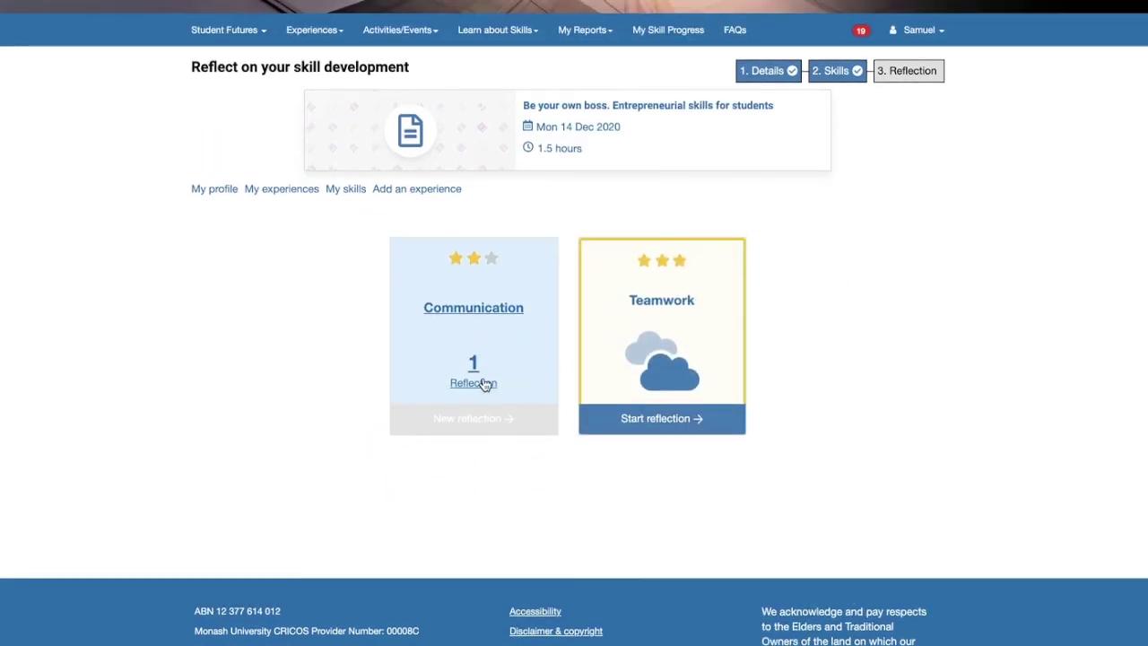
pyautogui.scroll(1, 475, 370)
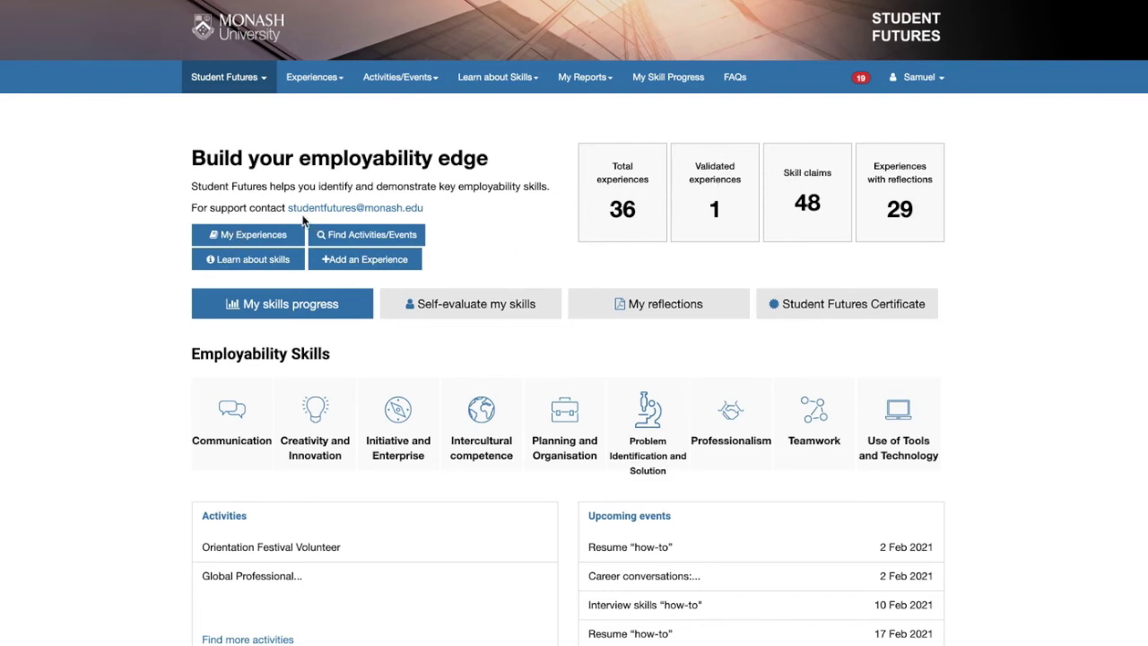
# Open My experiences to see the Be your own boss experience with Communication and Teamwork
pyautogui.click(250, 235)
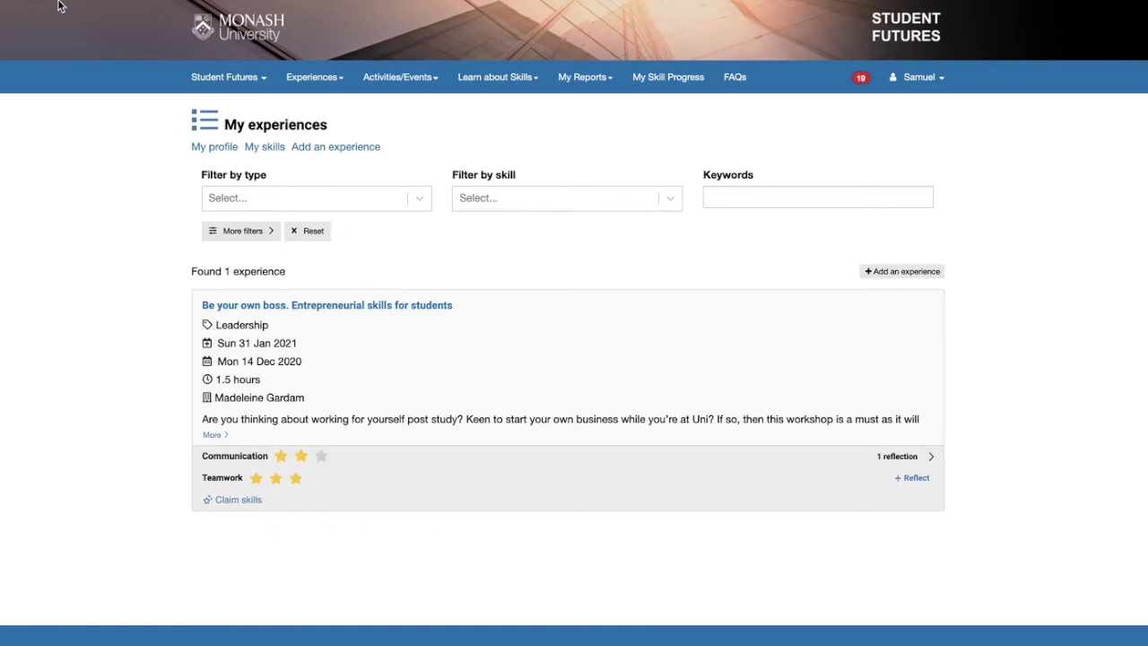
pyautogui.click(1, 2)
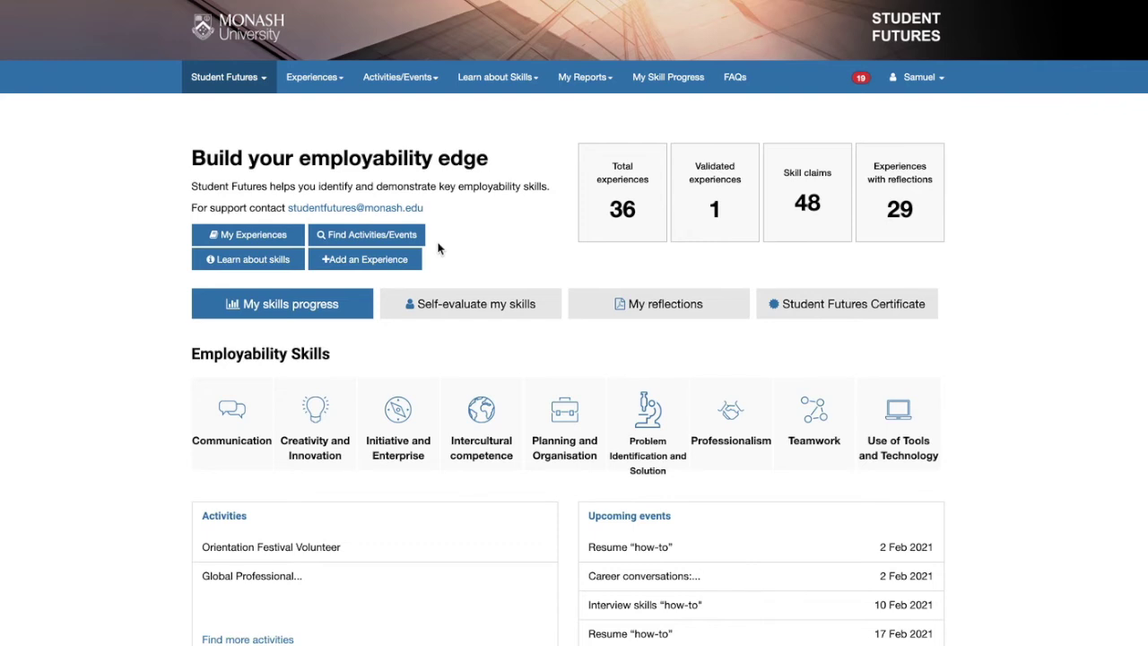
pyautogui.click(300, 310)
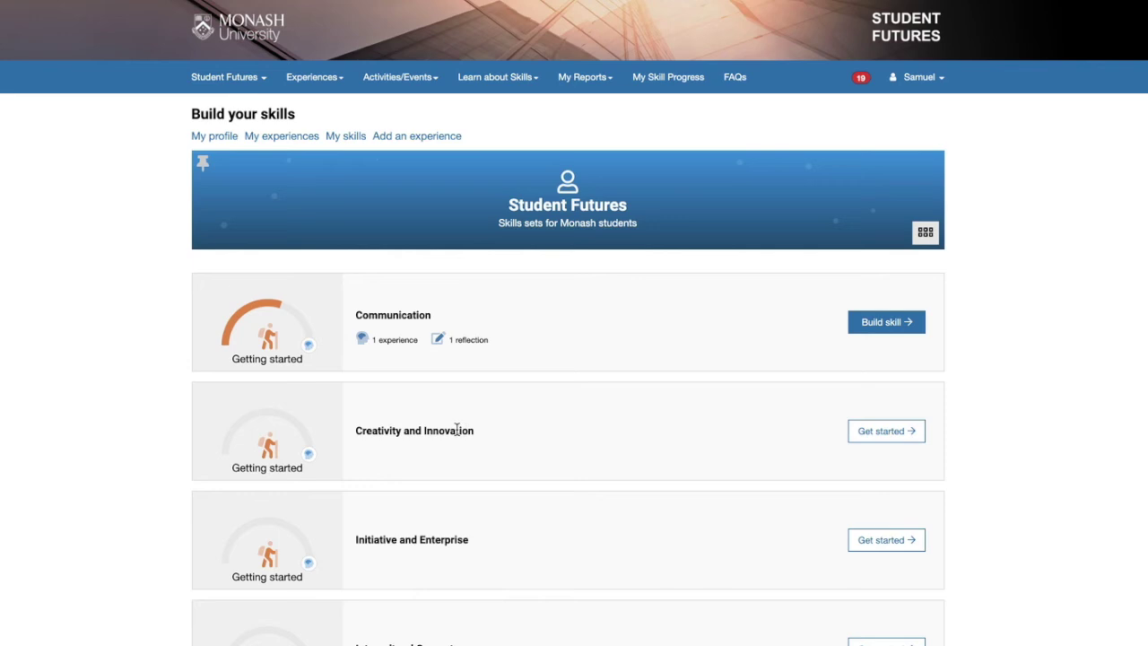
pyautogui.click(905, 438)
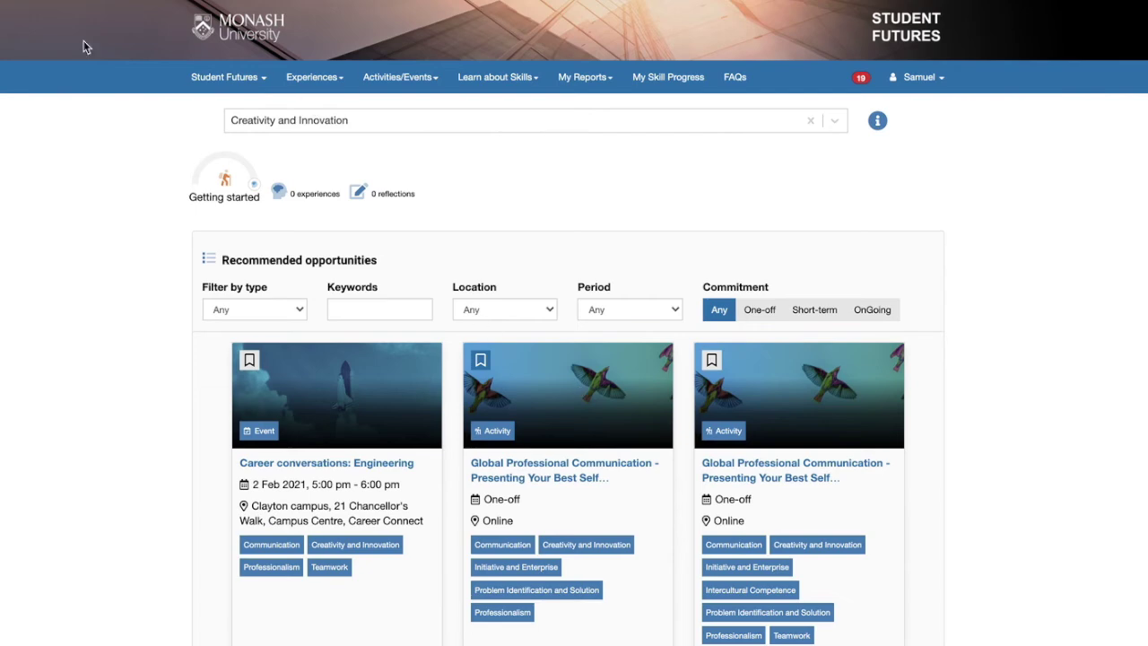
pyautogui.click(224, 77)
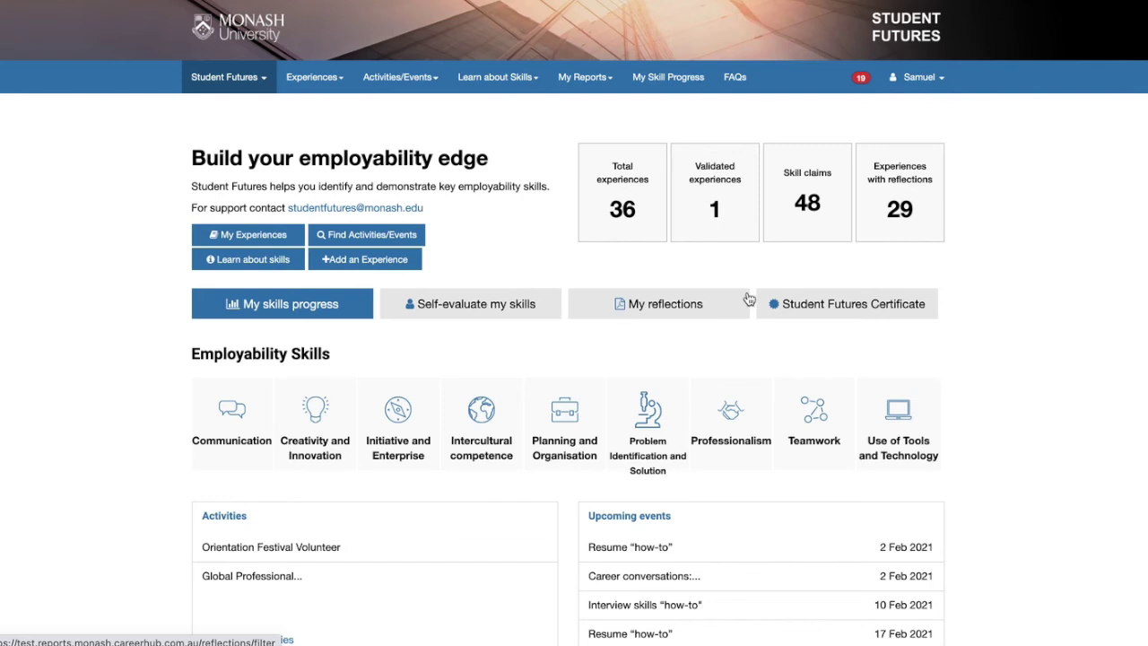
pyautogui.click(661, 309)
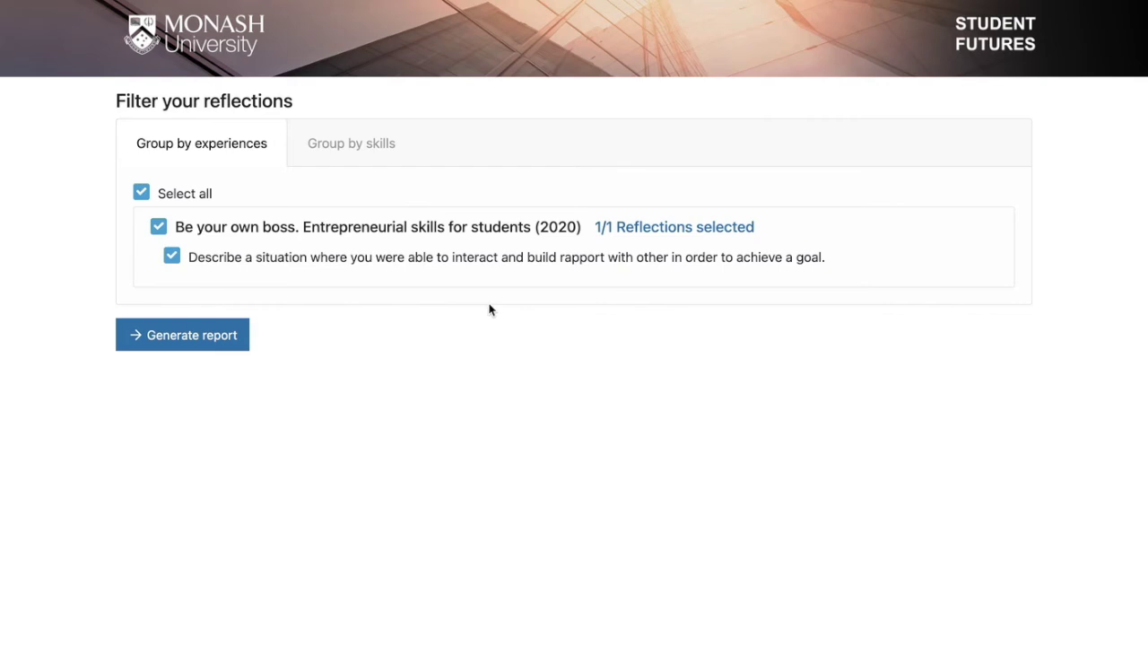
pyautogui.click(183, 346)
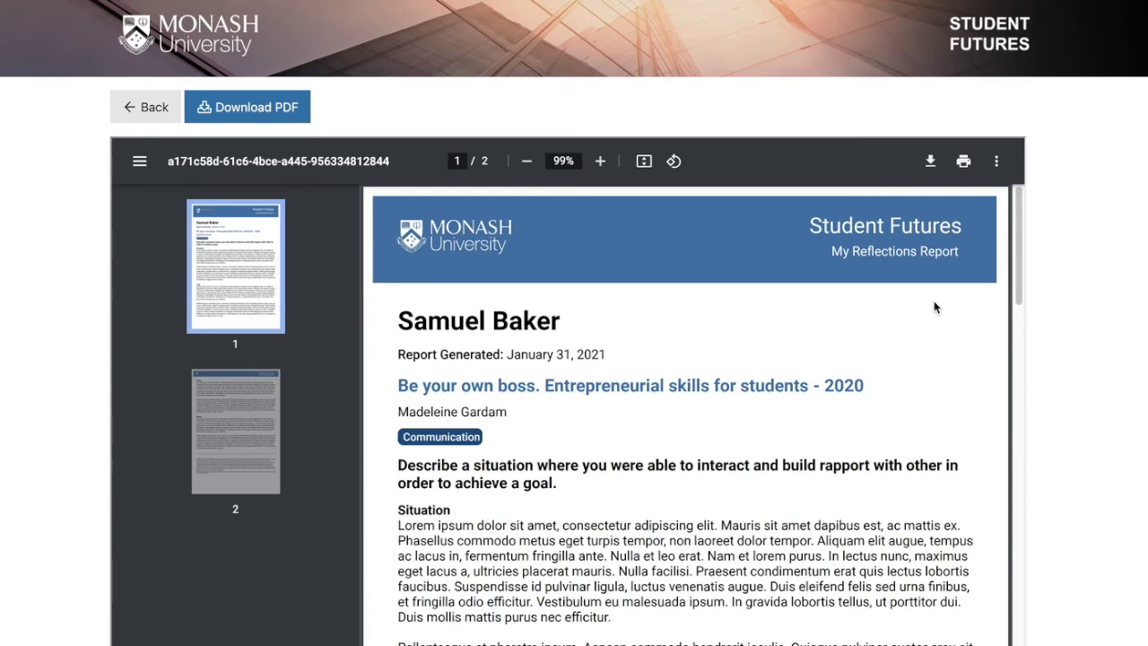
pyautogui.moveTo(1020, 225); pyautogui.dragTo(1022, 395)
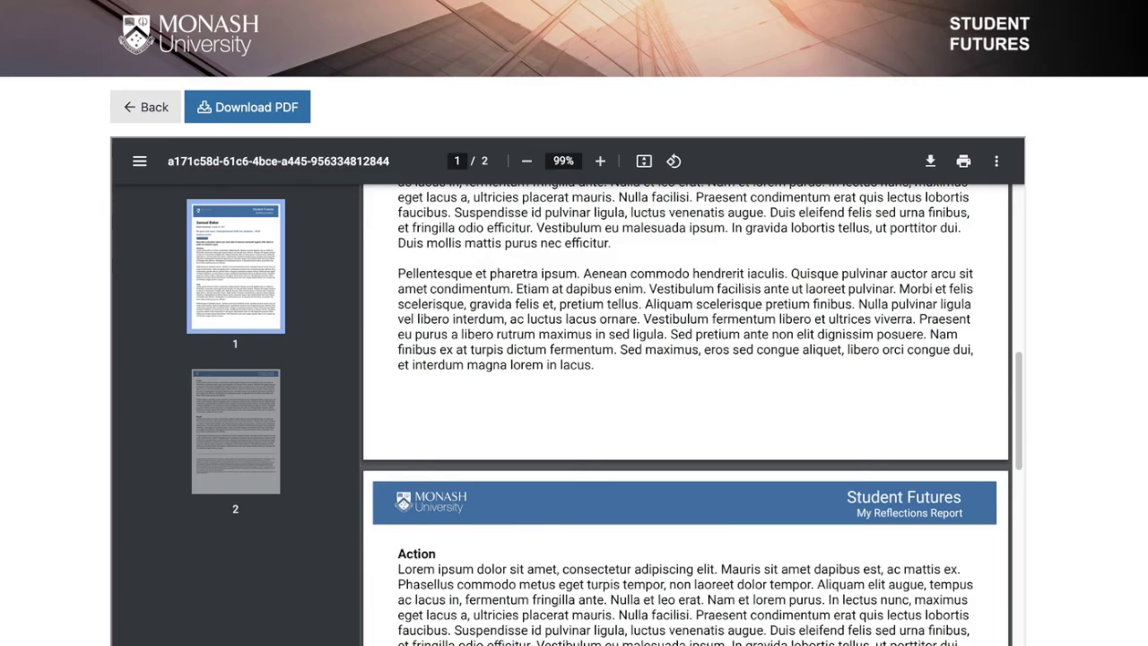
pyautogui.hotkey('alt', 'Left')
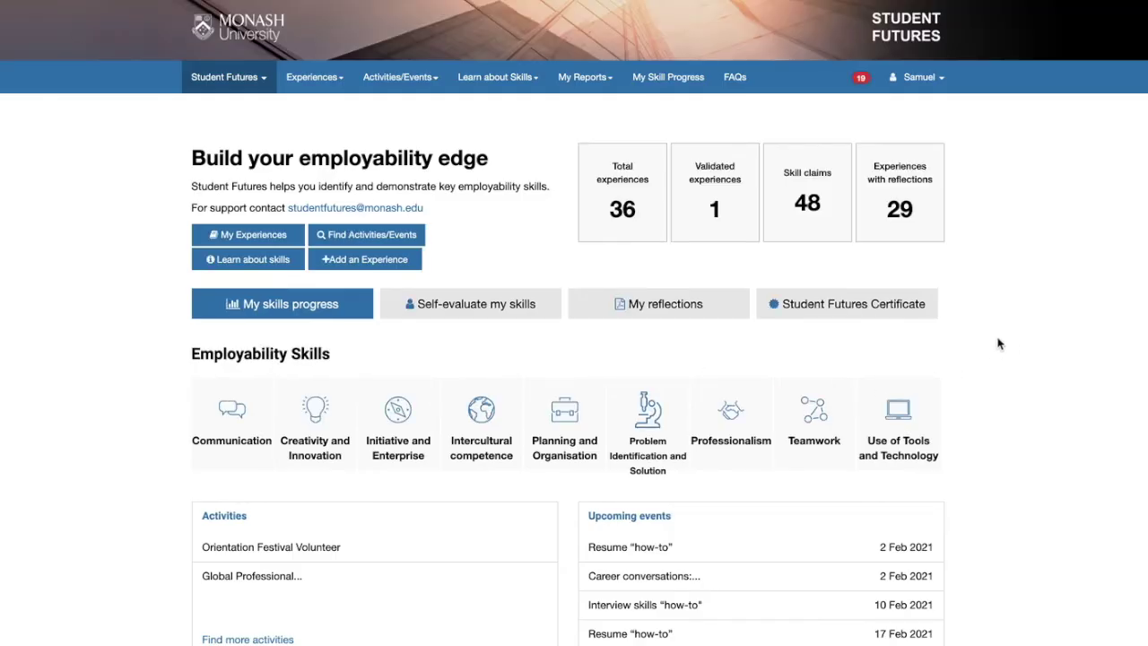
pyautogui.click(861, 309)
# Show the Student Futures portal list, including Career Gateway and Engineering Student Futures
pyautogui.click(230, 81)
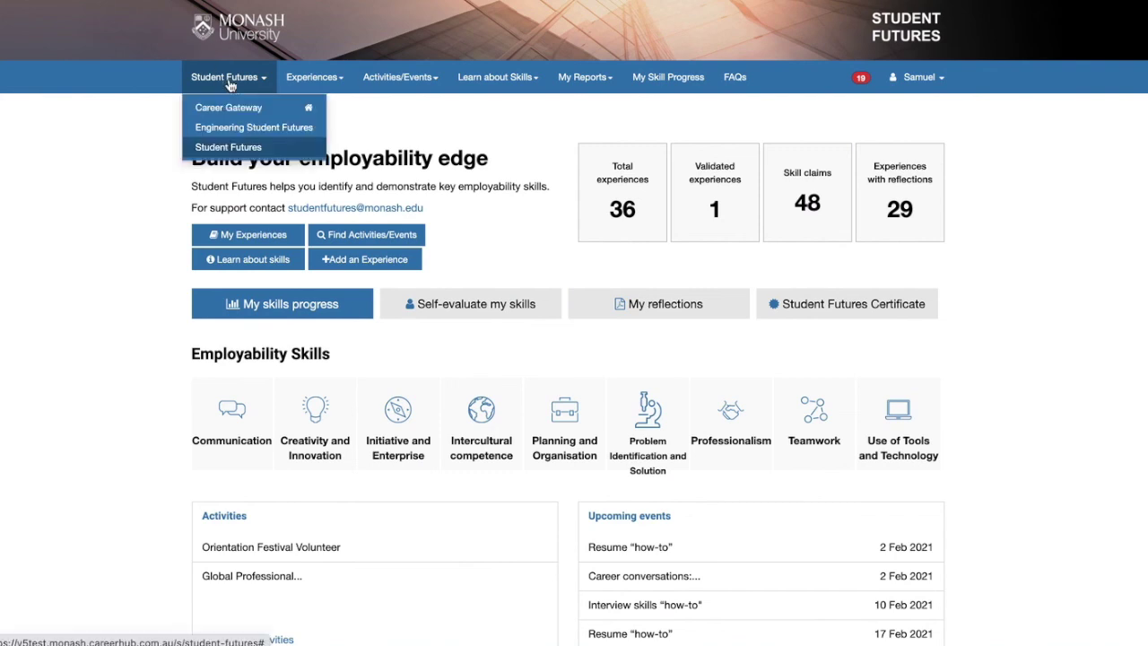
# Switch to the Engineering Student Futures dashboard and review the CPD tiles: 1960 of 420 hours, 39 of 19 reflections
pyautogui.click(254, 127)
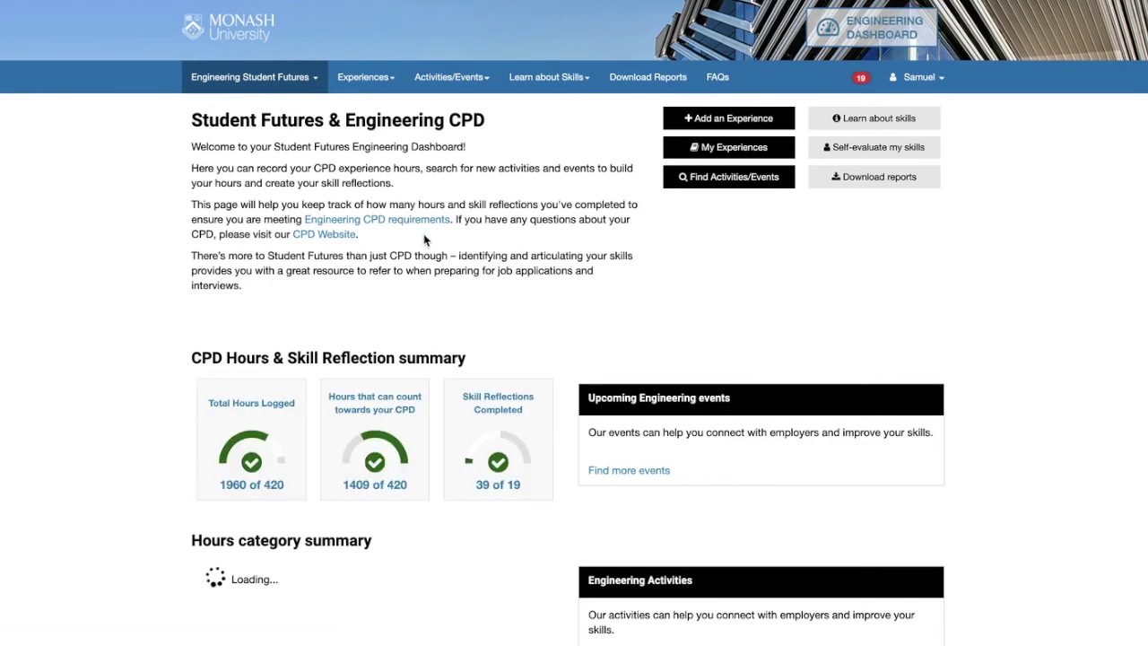
pyautogui.scroll(-2, 425, 239)
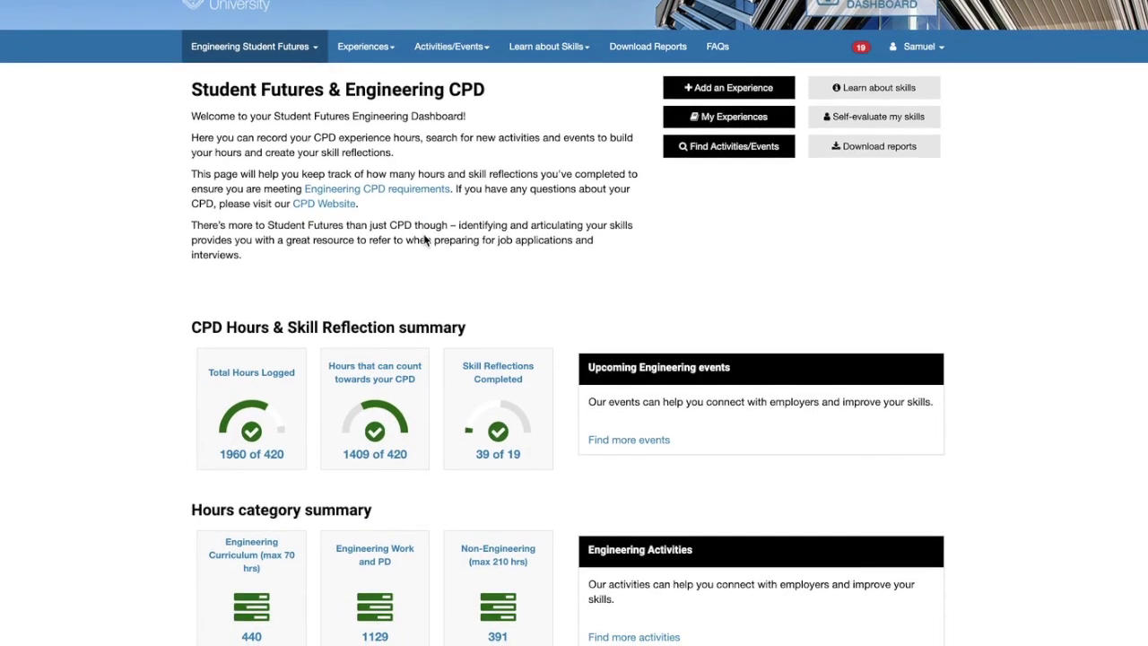
pyautogui.scroll(-1, 425, 239)
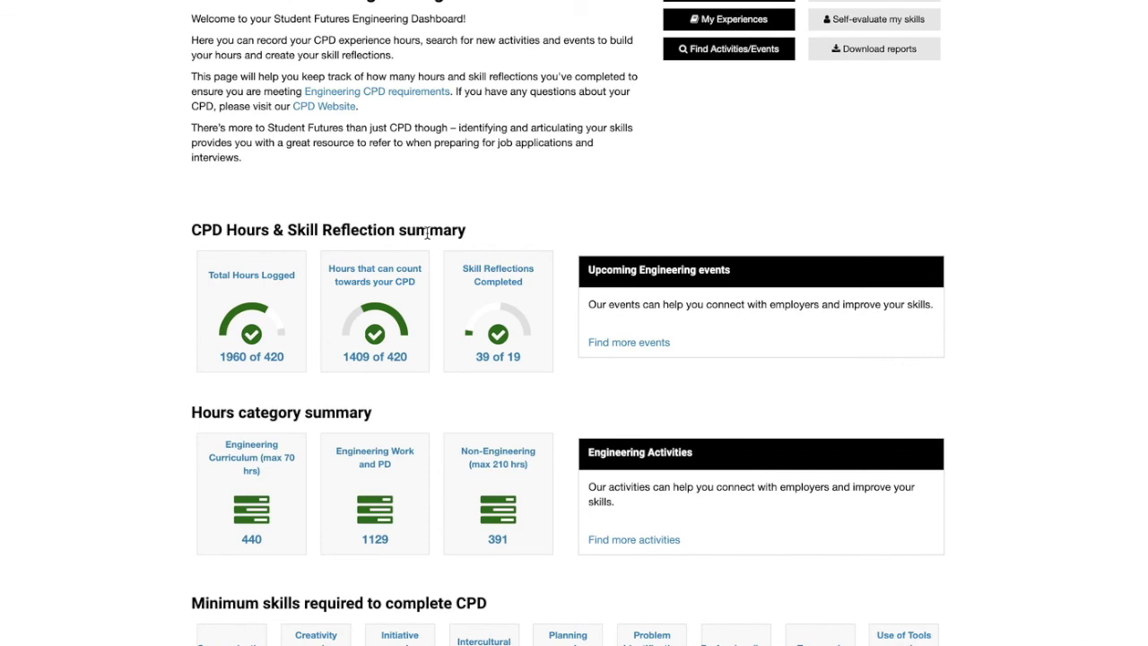
pyautogui.scroll(-2, 426, 233)
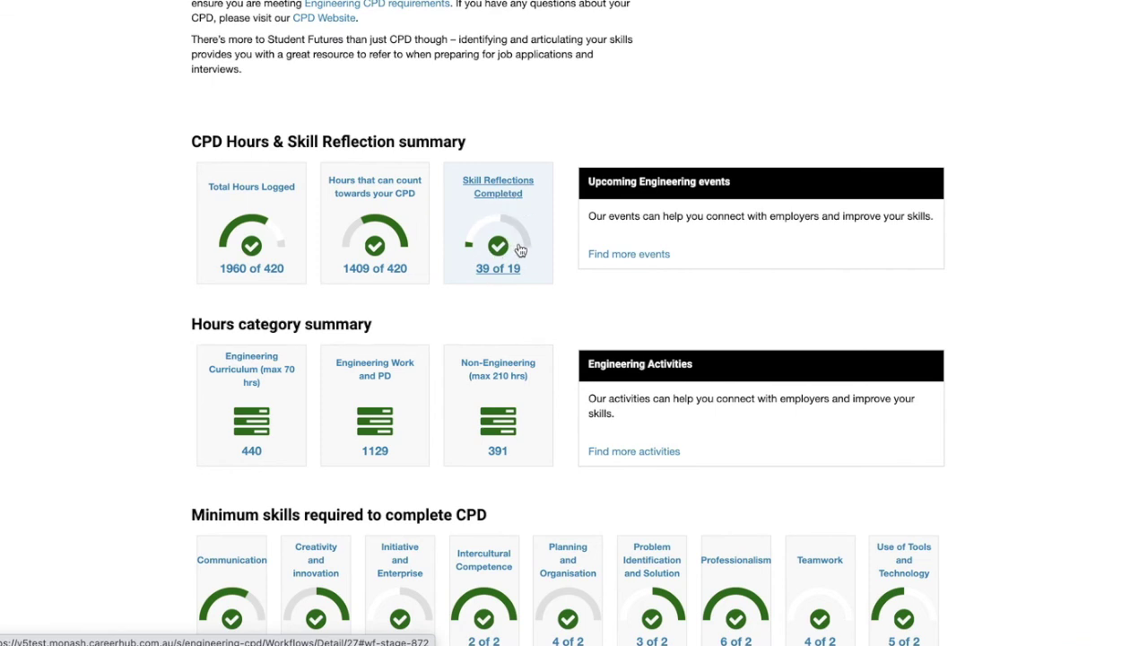
pyautogui.scroll(-3, 520, 250)
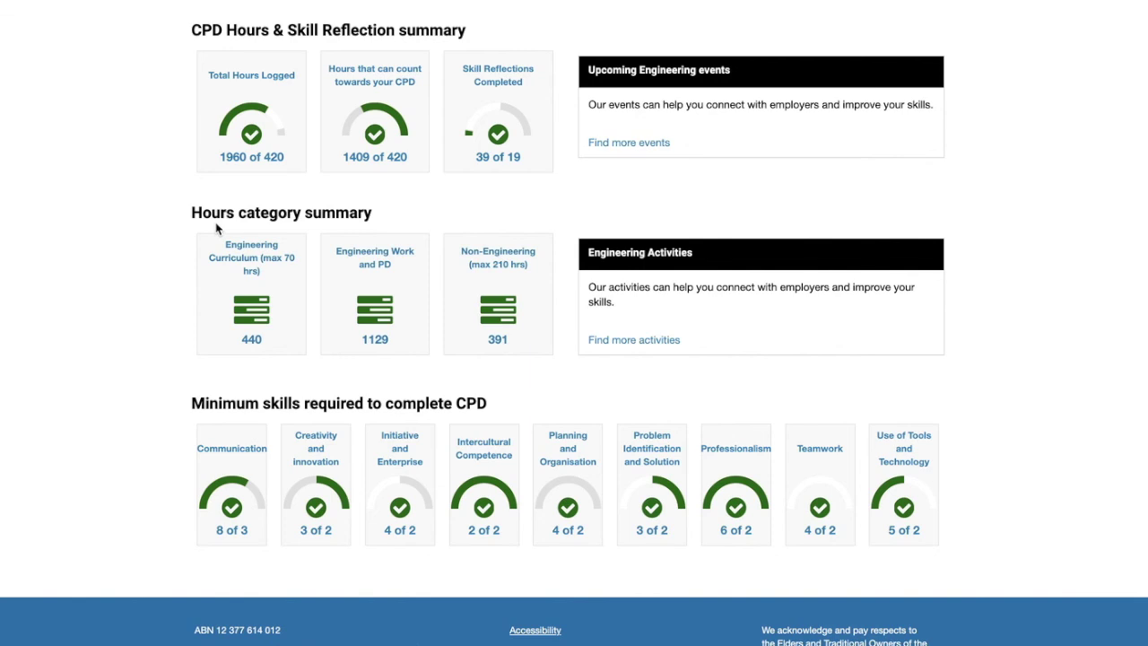
pyautogui.scroll(-1, 372, 400)
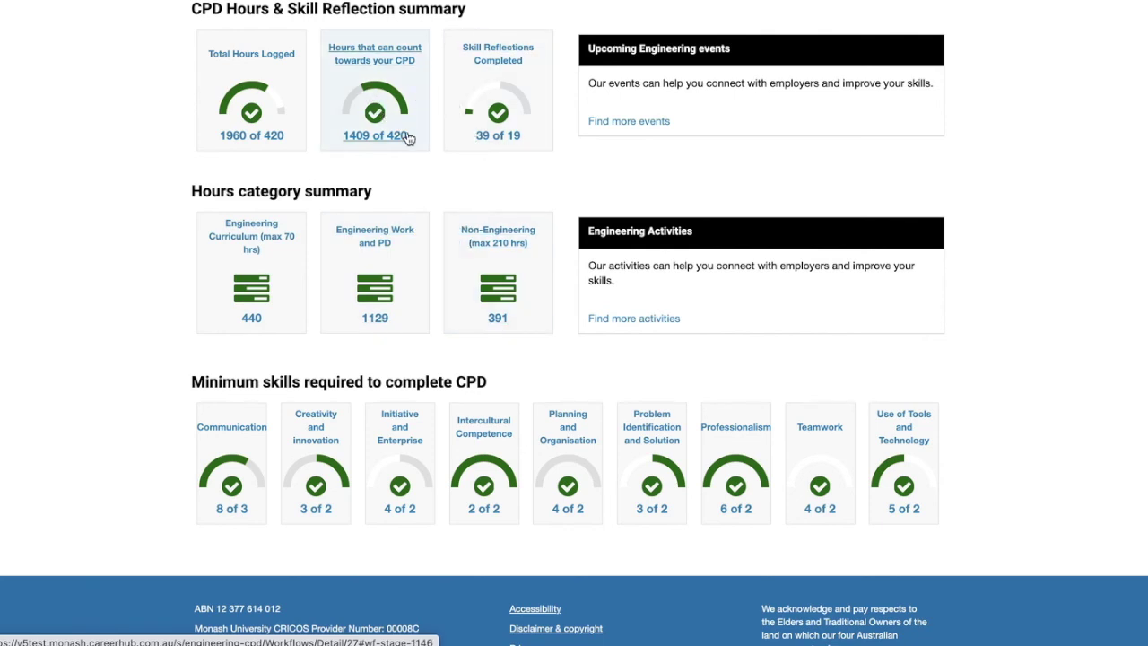
pyautogui.scroll(1, 422, 140)
pyautogui.scroll(1, 422, 140)
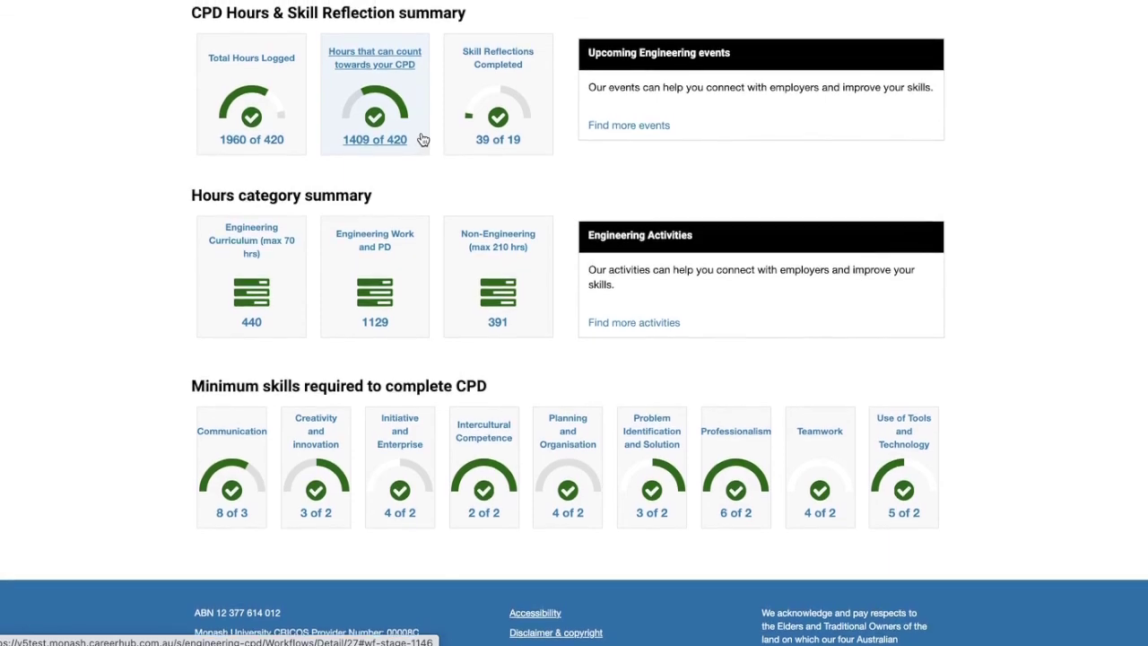